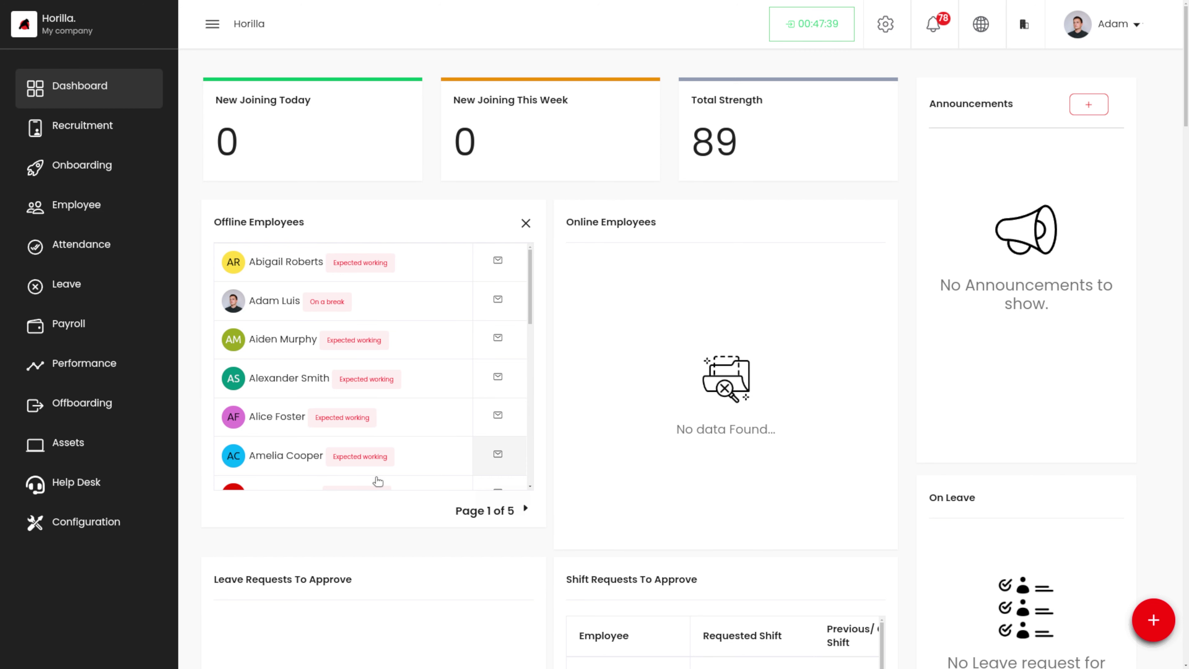
Open Attendance Requests, glance at All Attendances, then return to Requested Attendances.
left_click(96, 246)
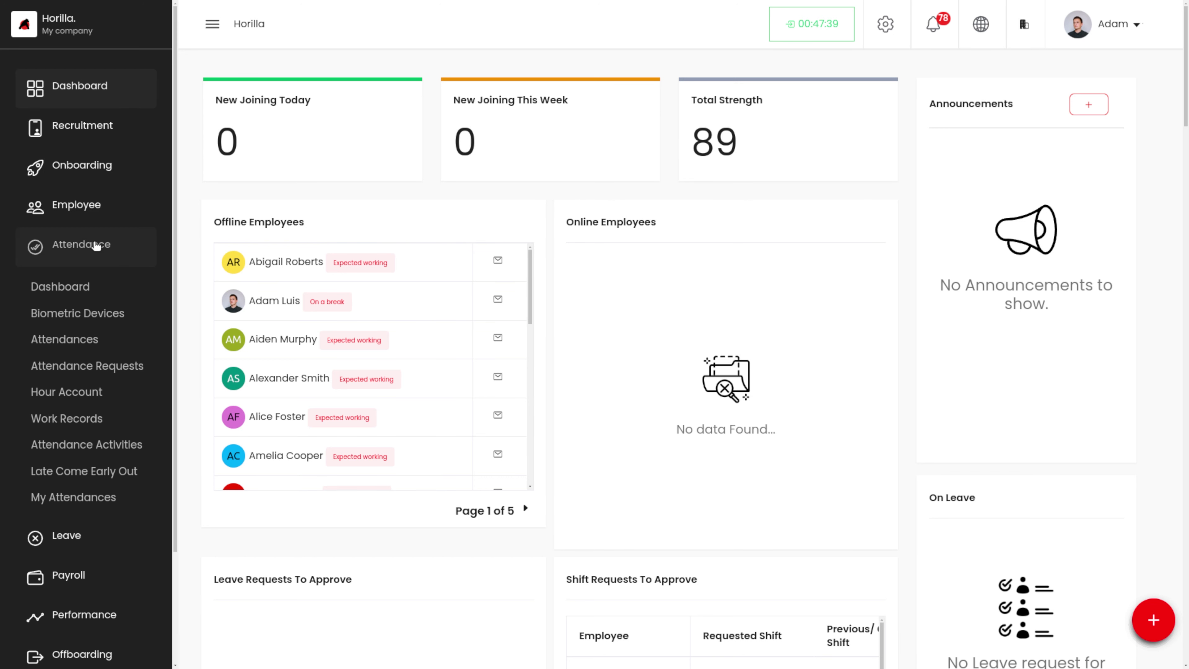
left_click(72, 370)
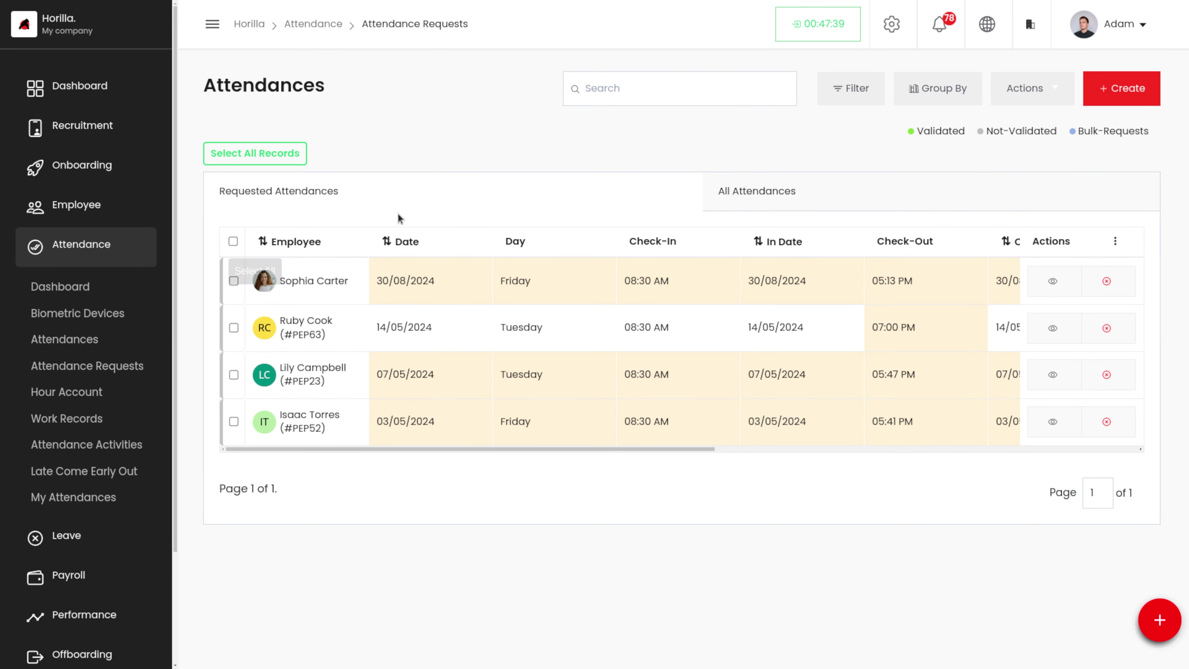
left_click(761, 182)
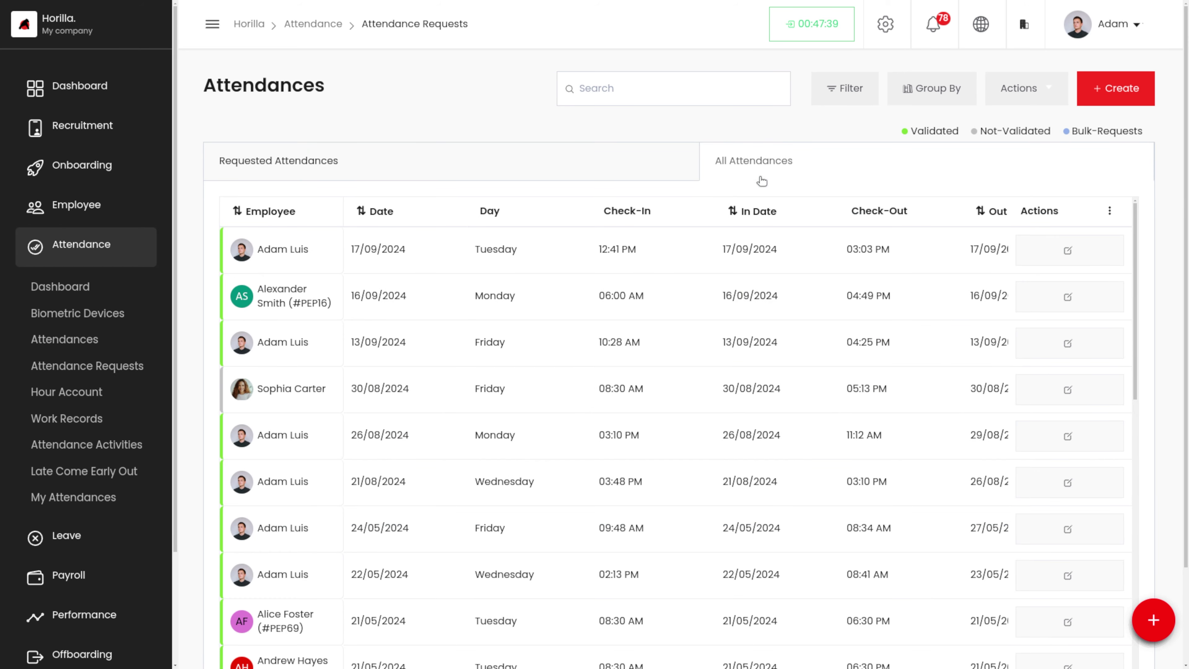
left_click(433, 161)
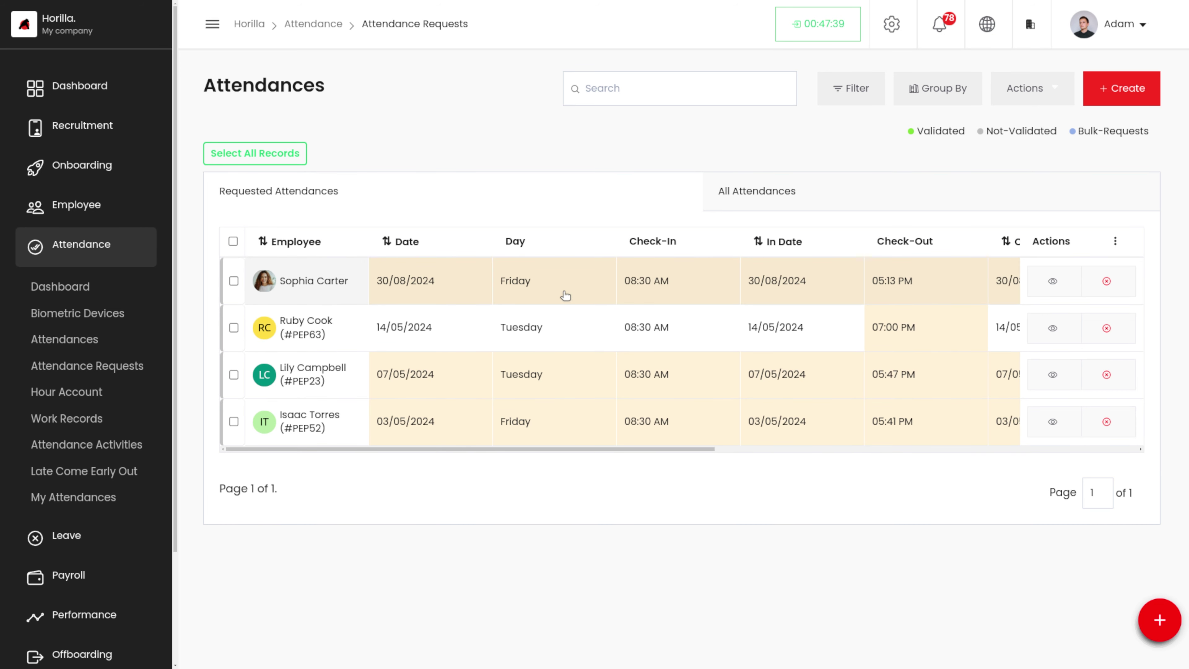
Scroll the requested attendances table right to reach the Comment column.
scroll(565, 294, "right", 6)
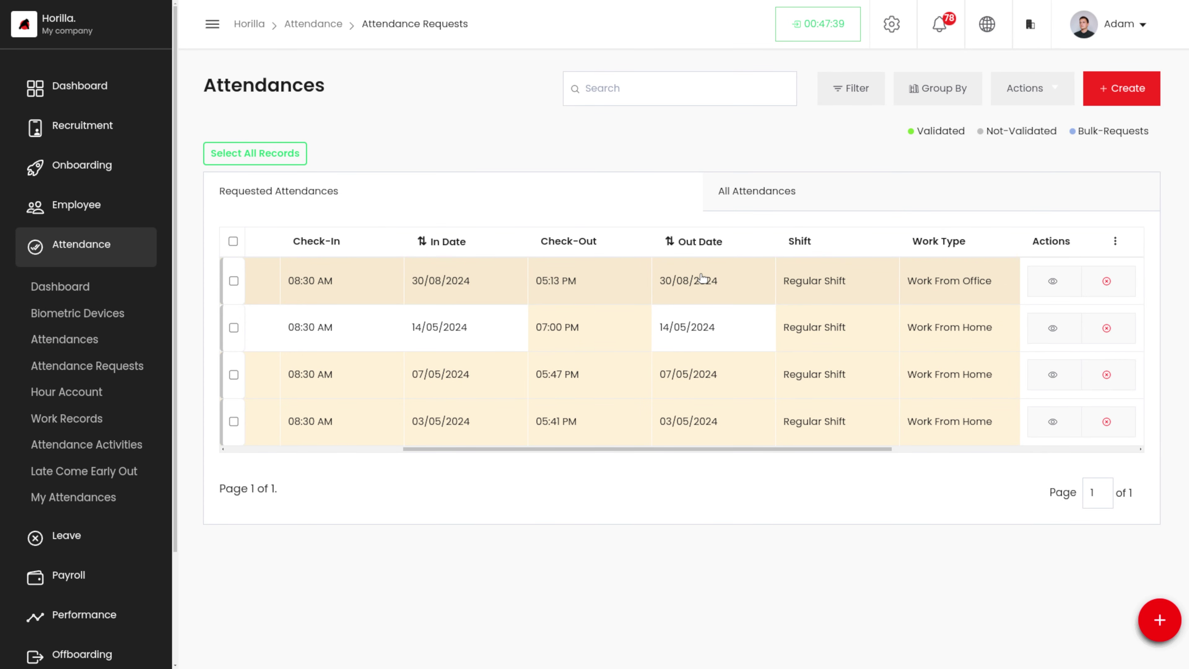
scroll(688, 276, "right", 5)
scroll(702, 277, "right", 1)
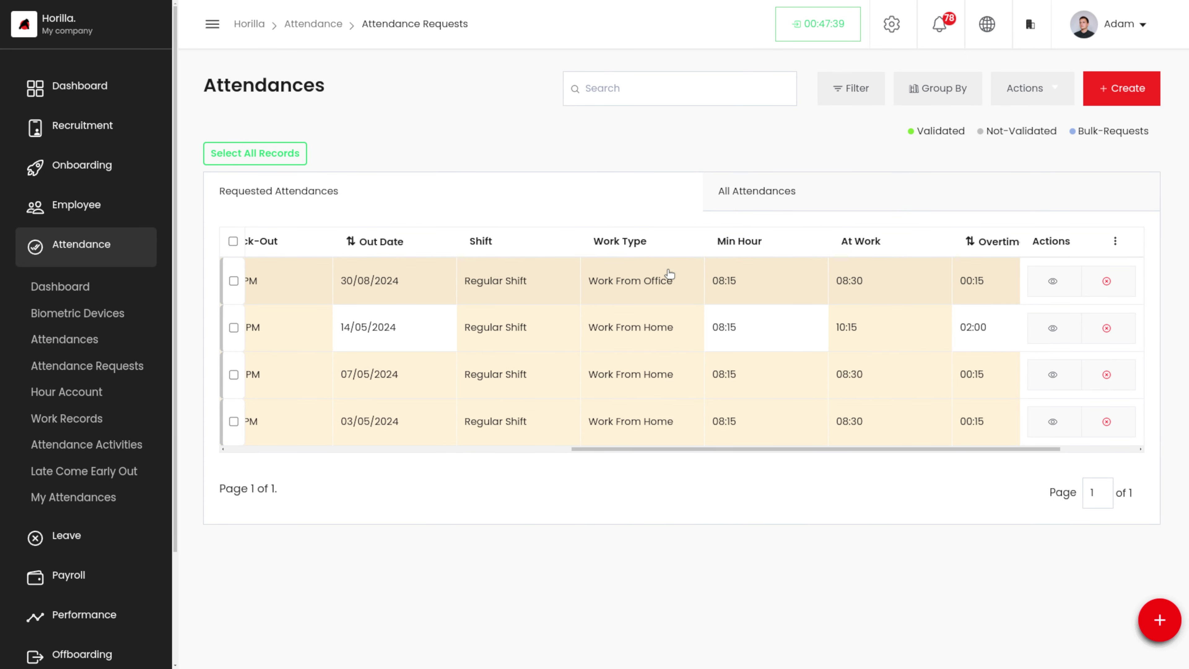
scroll(728, 293, "right", 3)
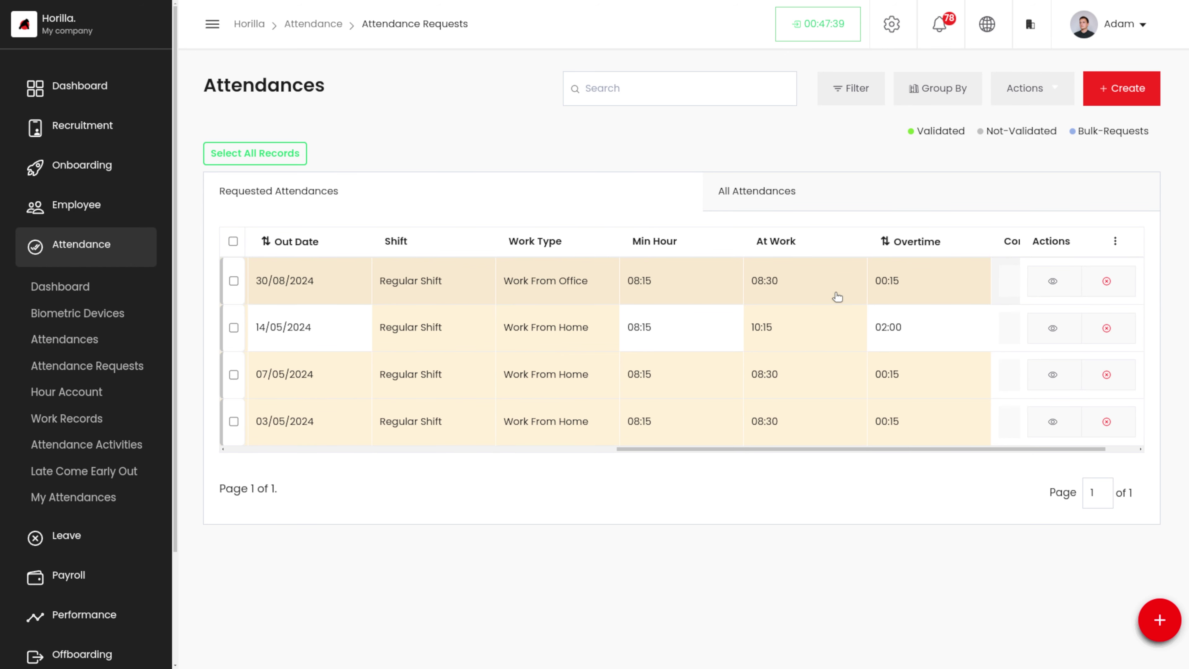
scroll(838, 296, "right", 2)
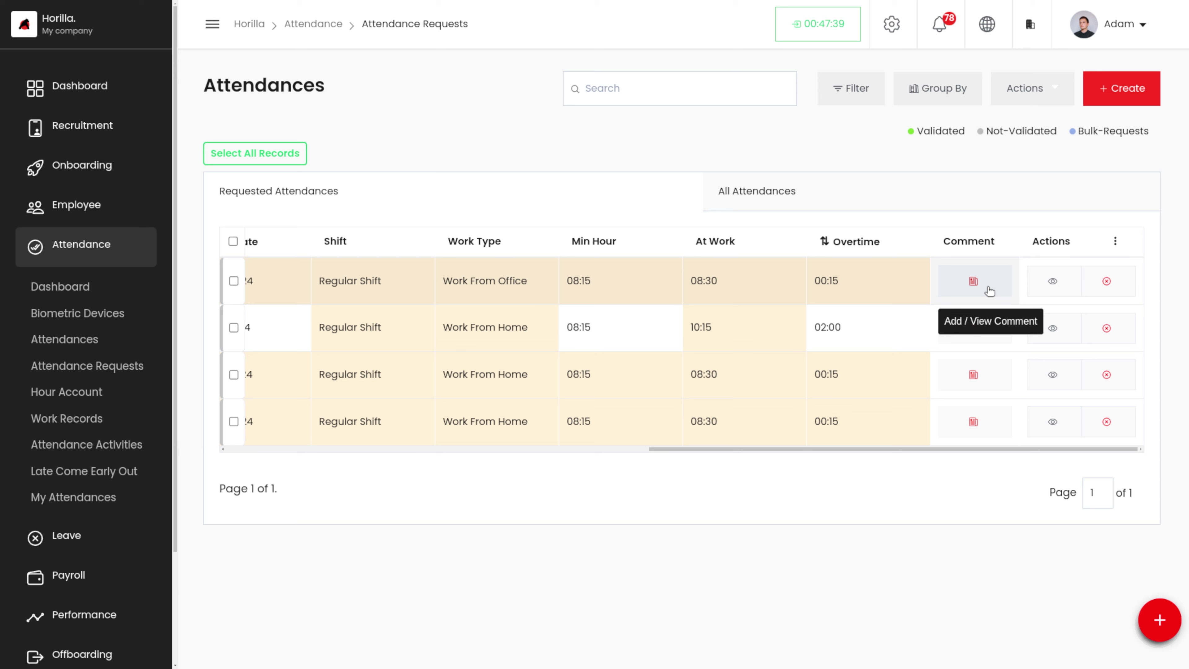
Post a second 'approved' comment on the 30/08/2024 request and close the Comments panel.
left_click(974, 282)
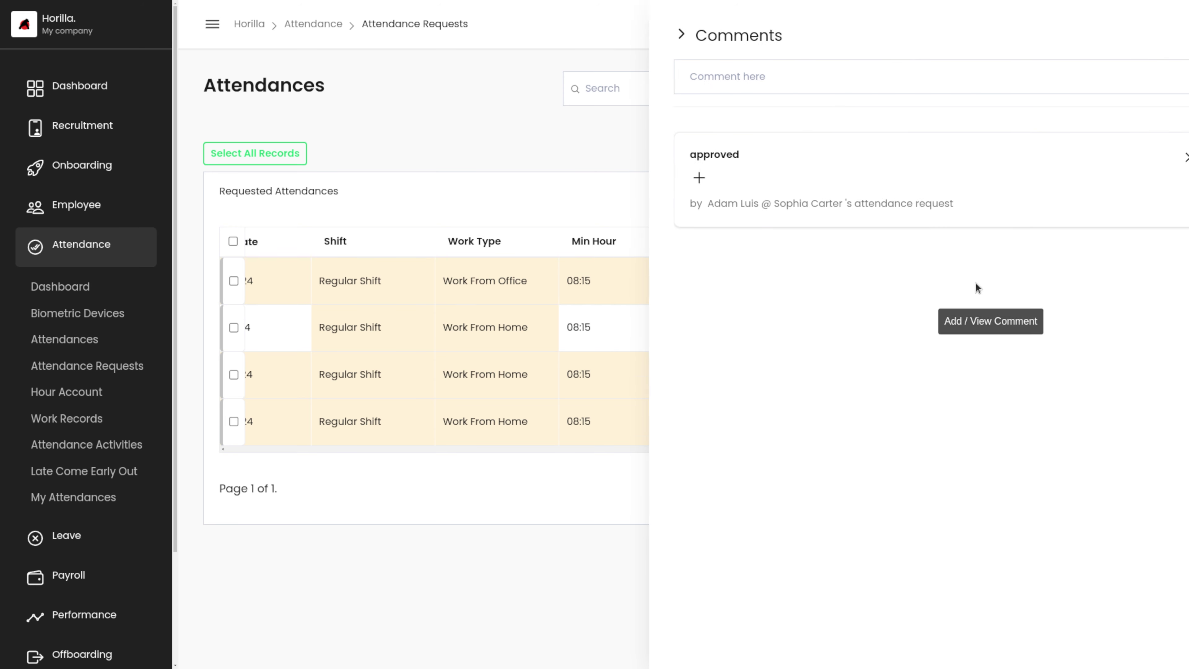
left_click(694, 77)
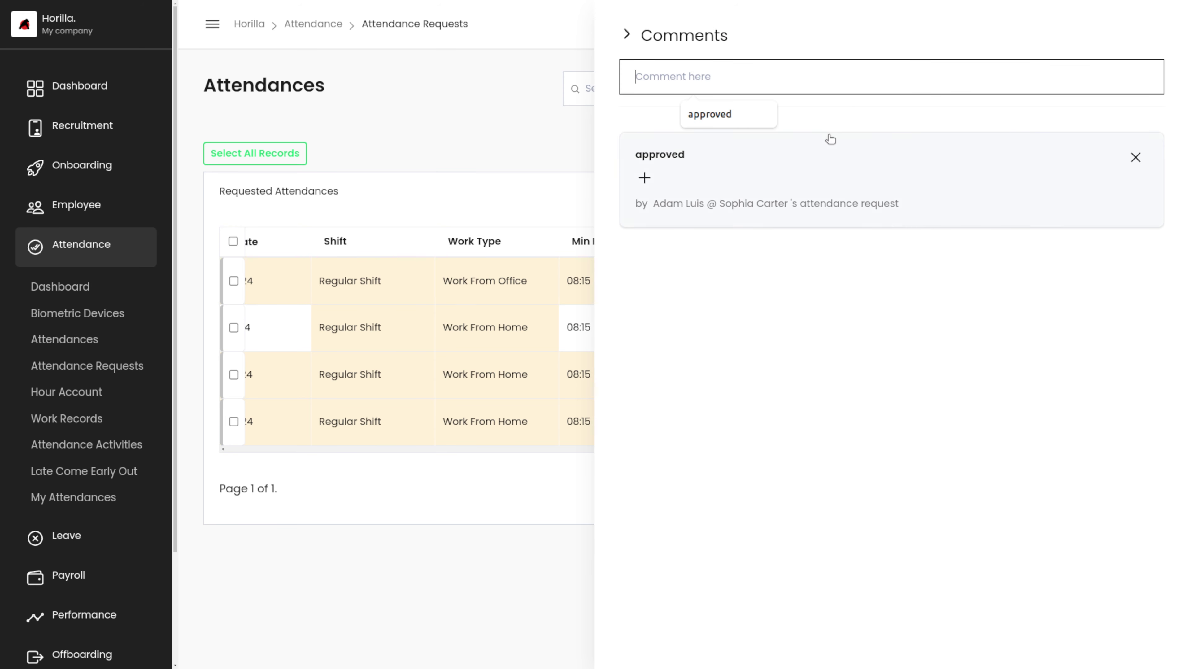
left_click(706, 111)
left_click(675, 123)
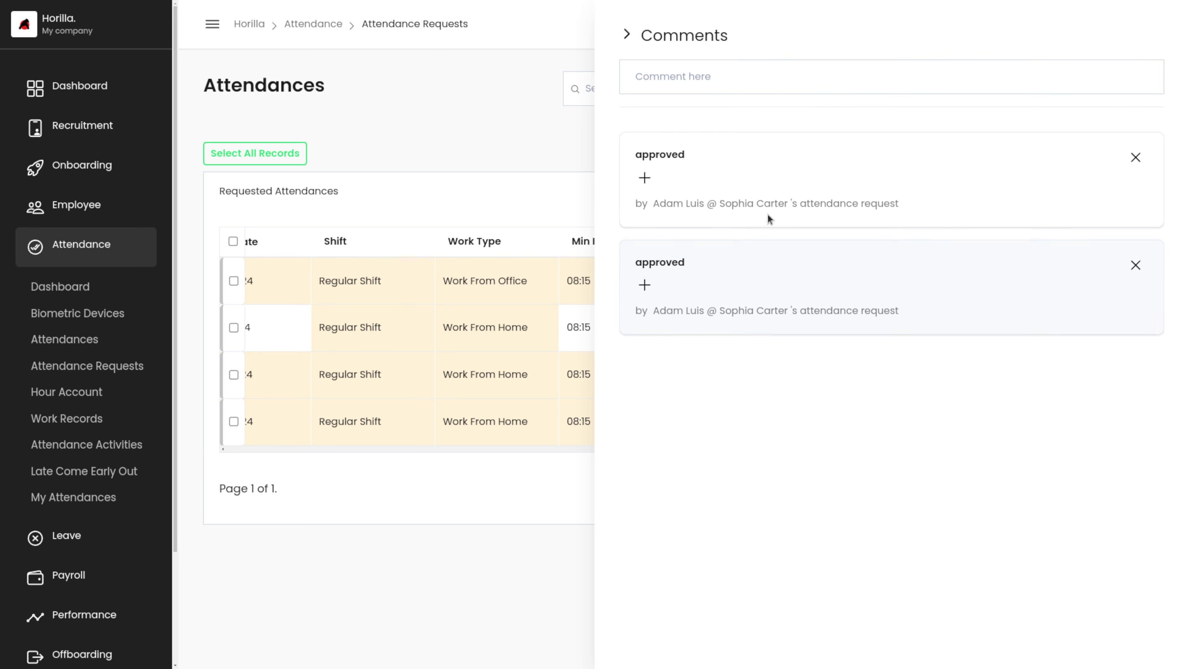
mouse_move(781, 9)
left_click(627, 36)
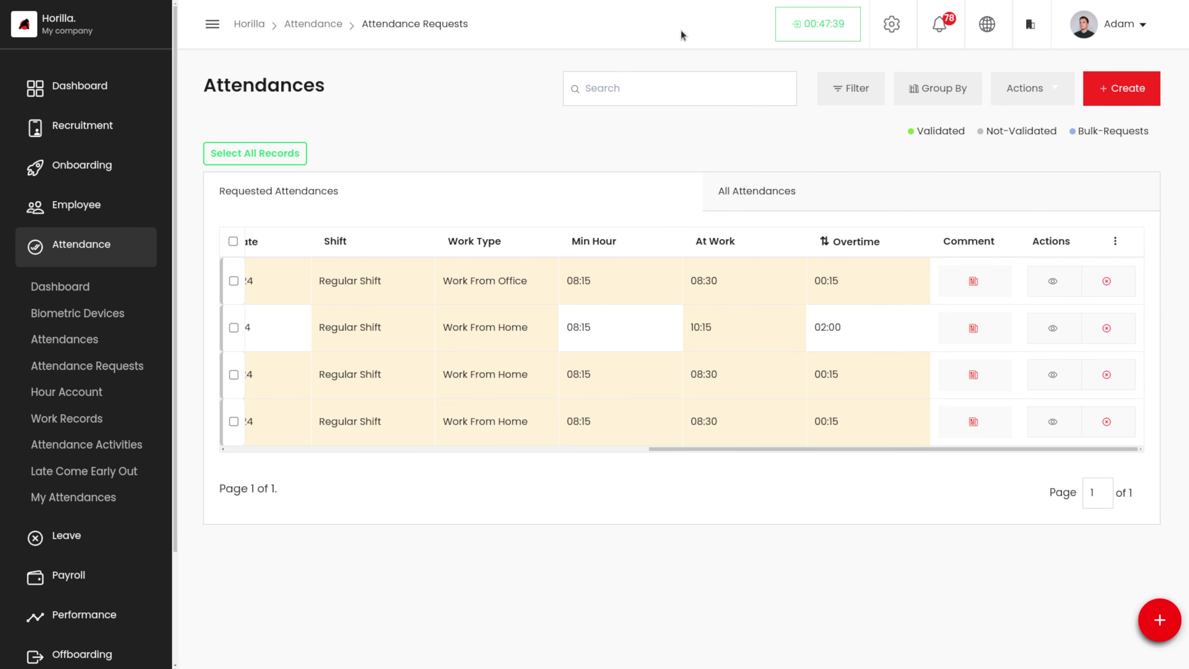
View the 30/08/2024 request's validation details and close them without deciding.
left_click(1053, 282)
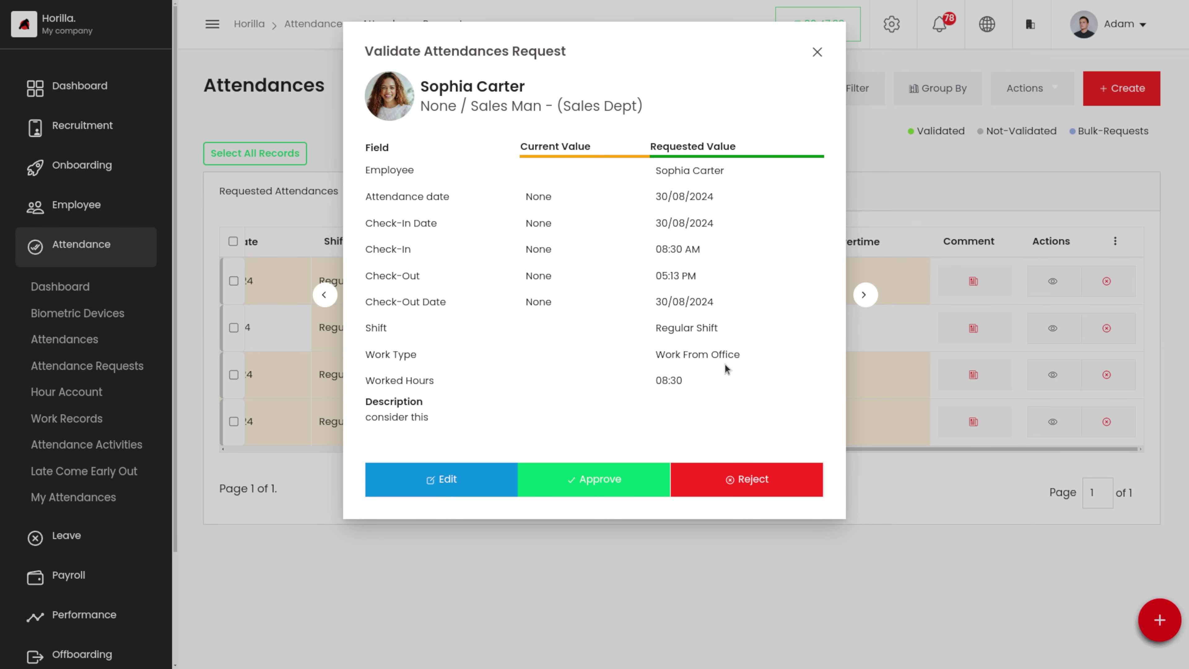
left_click(814, 51)
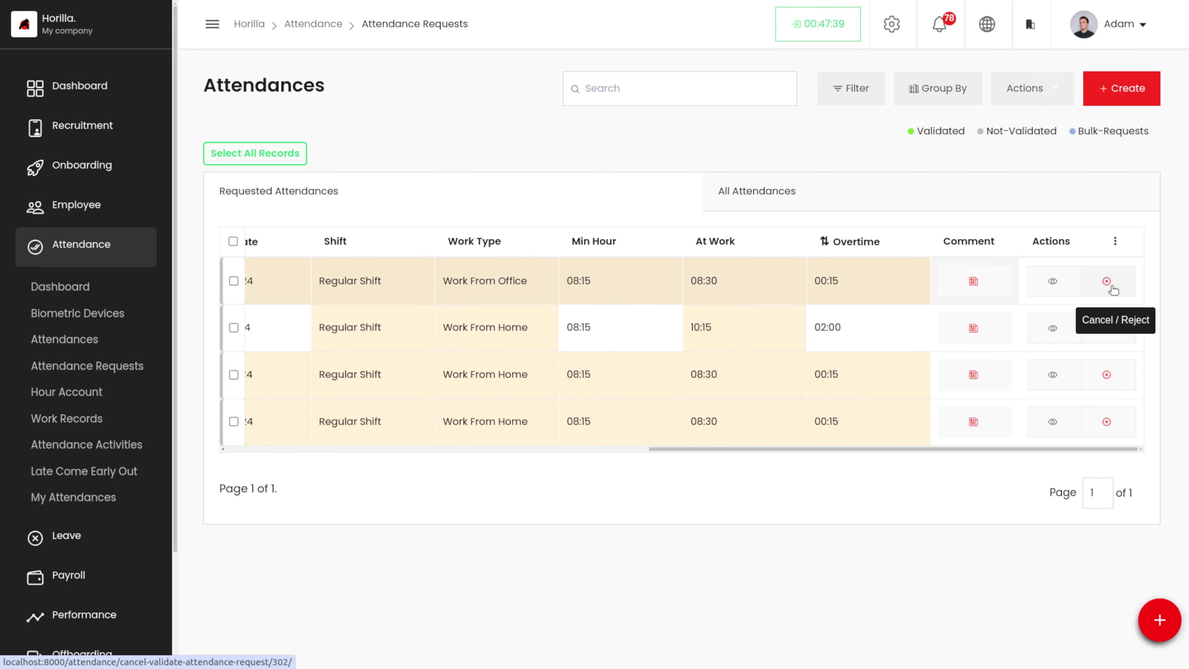
scroll(719, 299, "left", 5)
scroll(719, 299, "right", 5)
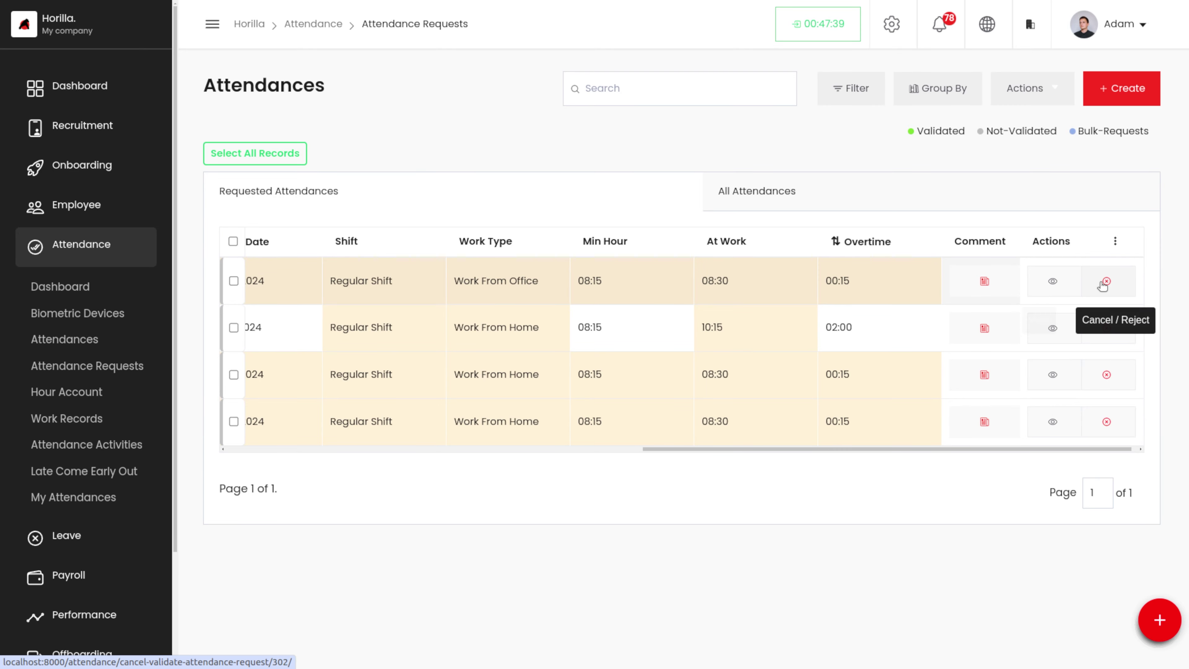
Back out of cancelling the 30/08/2024 request and show the All Attendances list.
left_click(1106, 282)
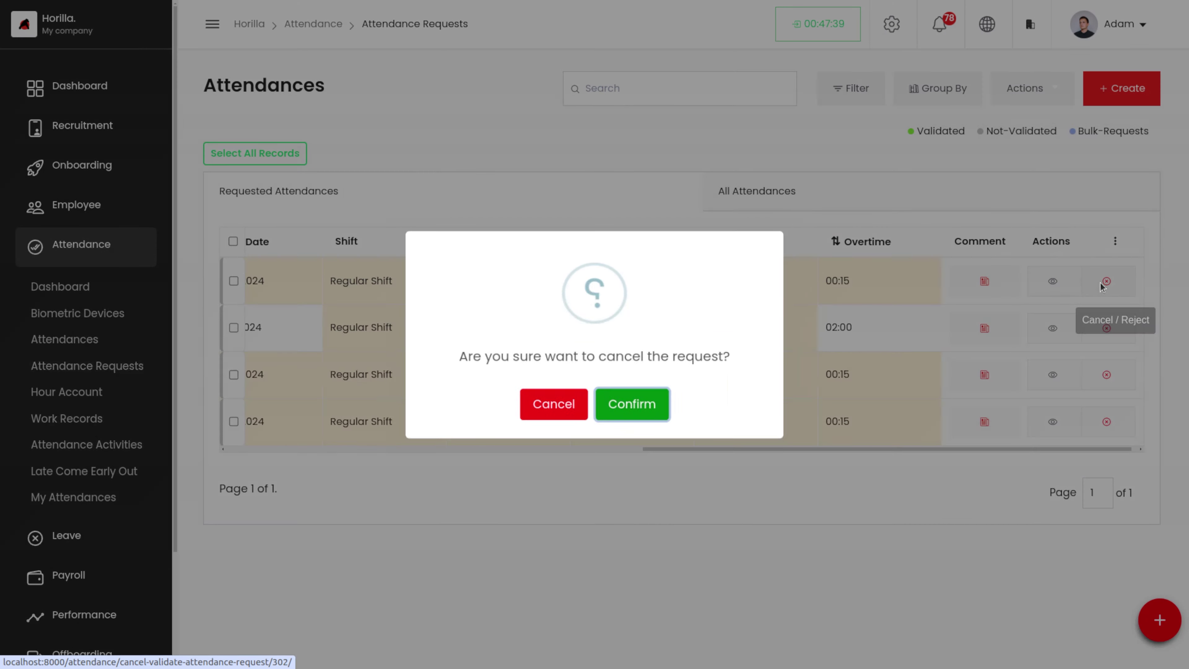
left_click(563, 407)
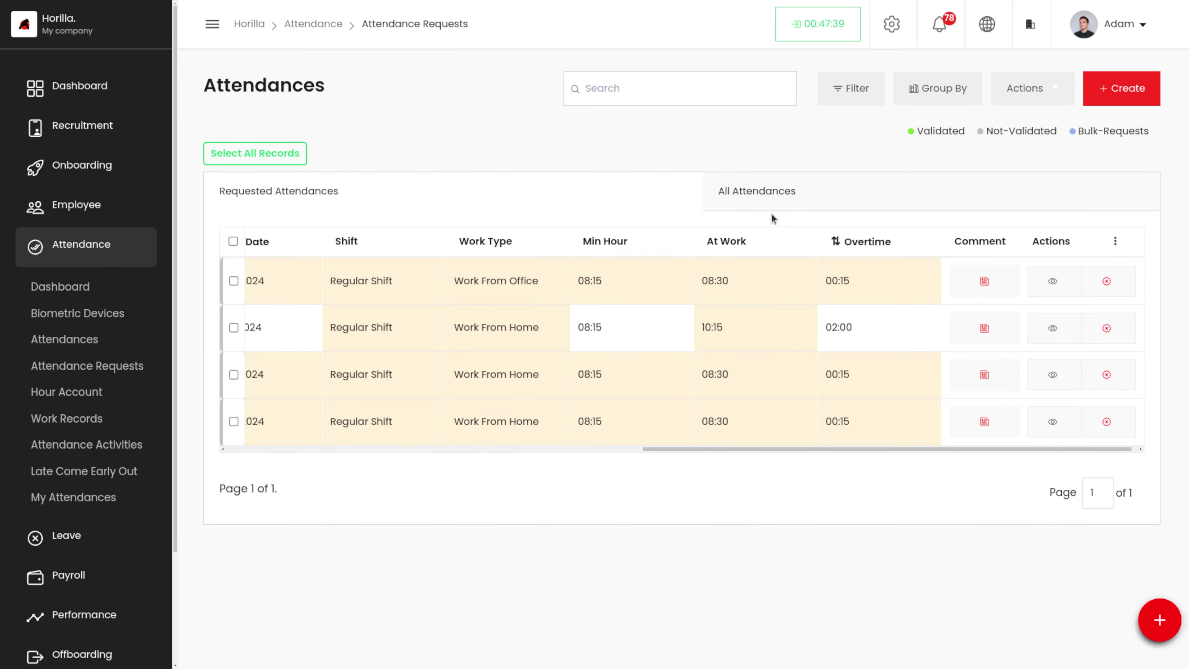
left_click(787, 190)
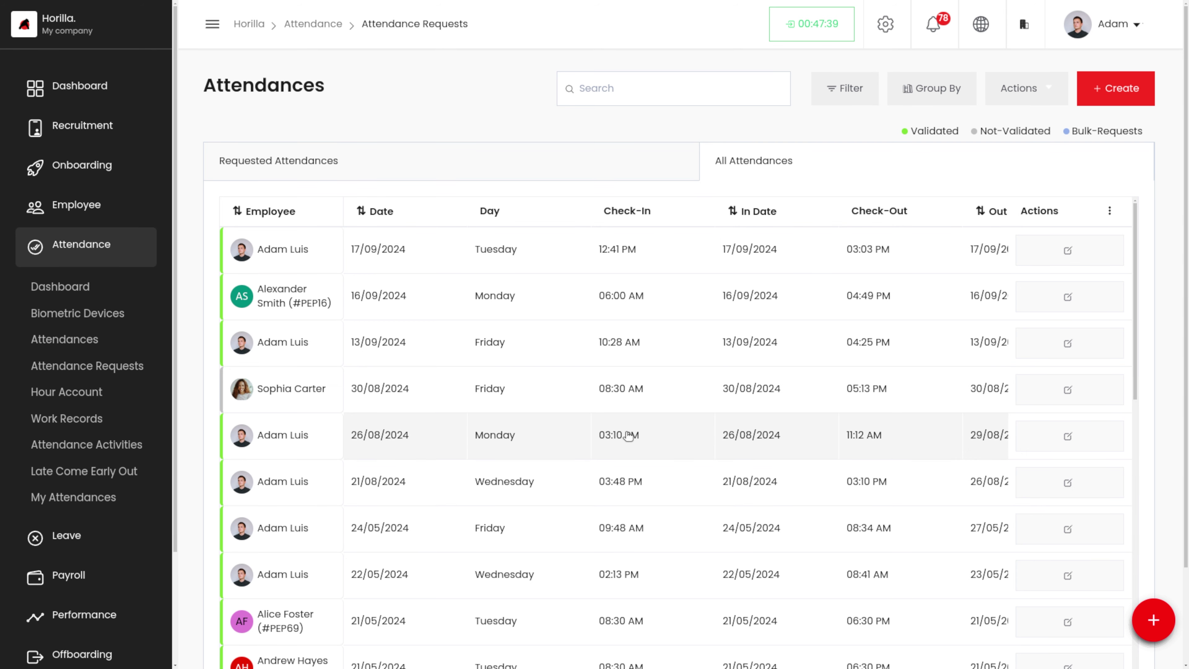
scroll(627, 436, "down", 10)
scroll(613, 432, "up", 10)
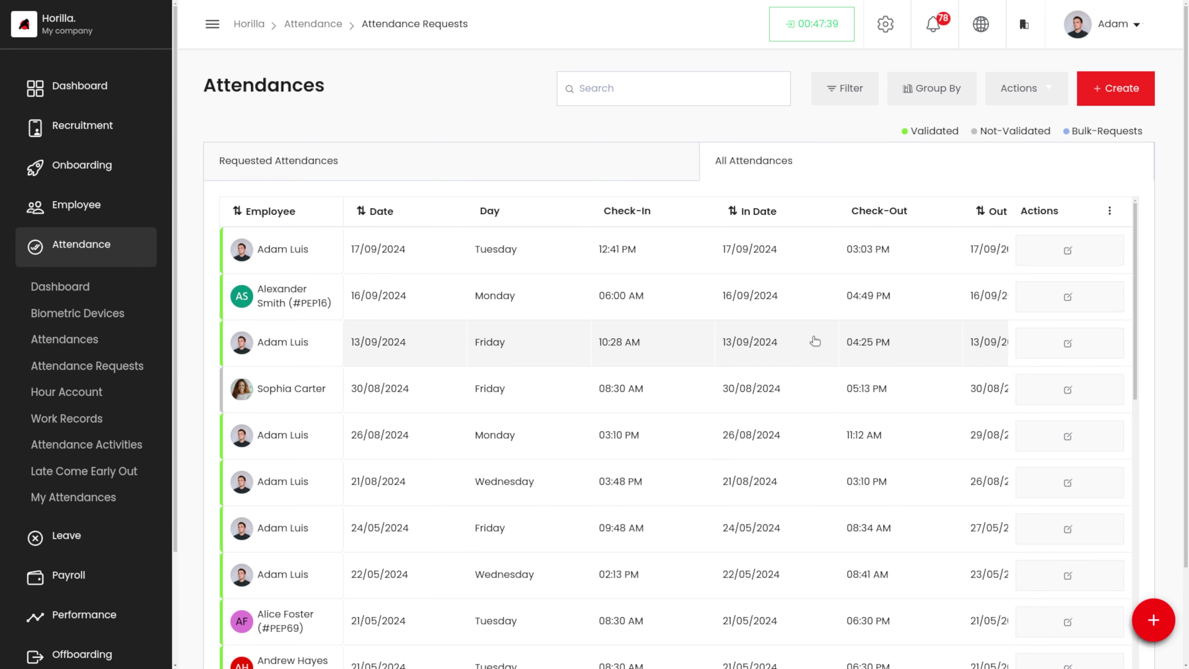
scroll(743, 320, "right", 5)
scroll(743, 320, "right", 5)
scroll(743, 320, "down", 1)
scroll(744, 320, "up", 1)
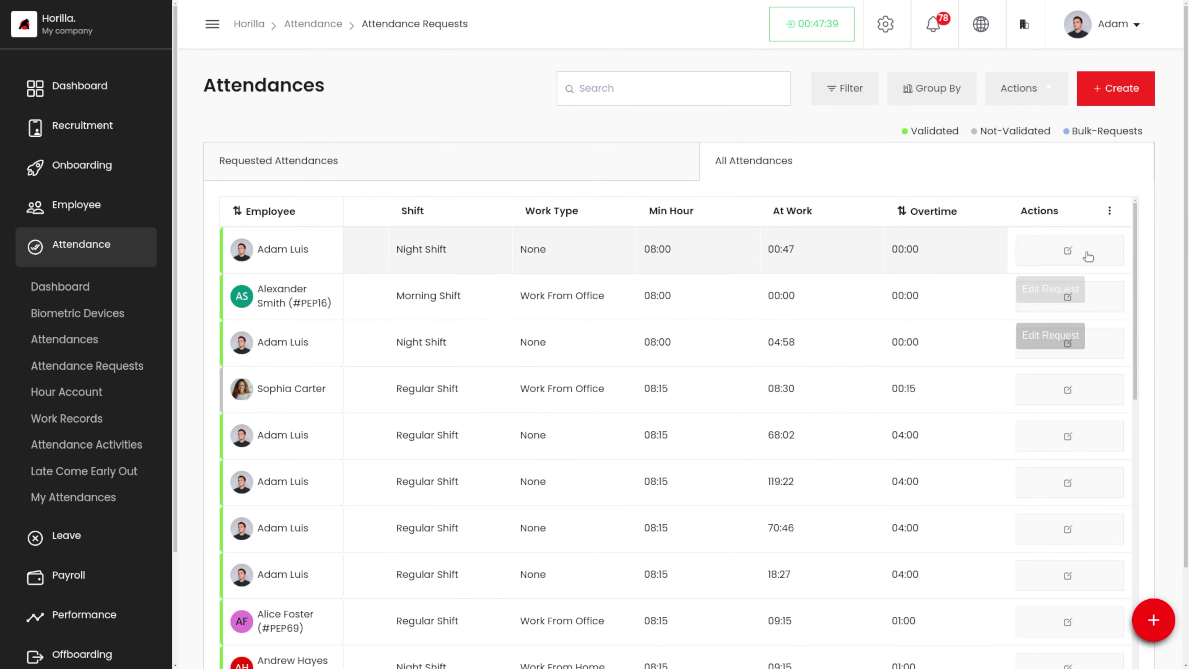
left_click(1062, 250)
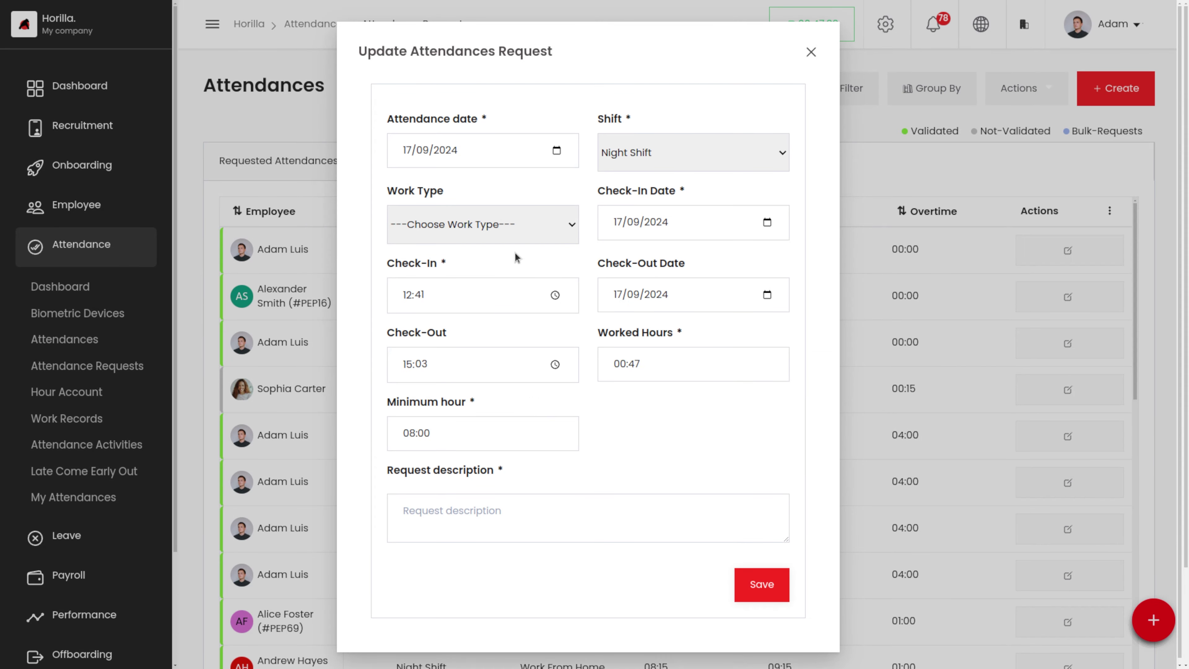
left_click(811, 62)
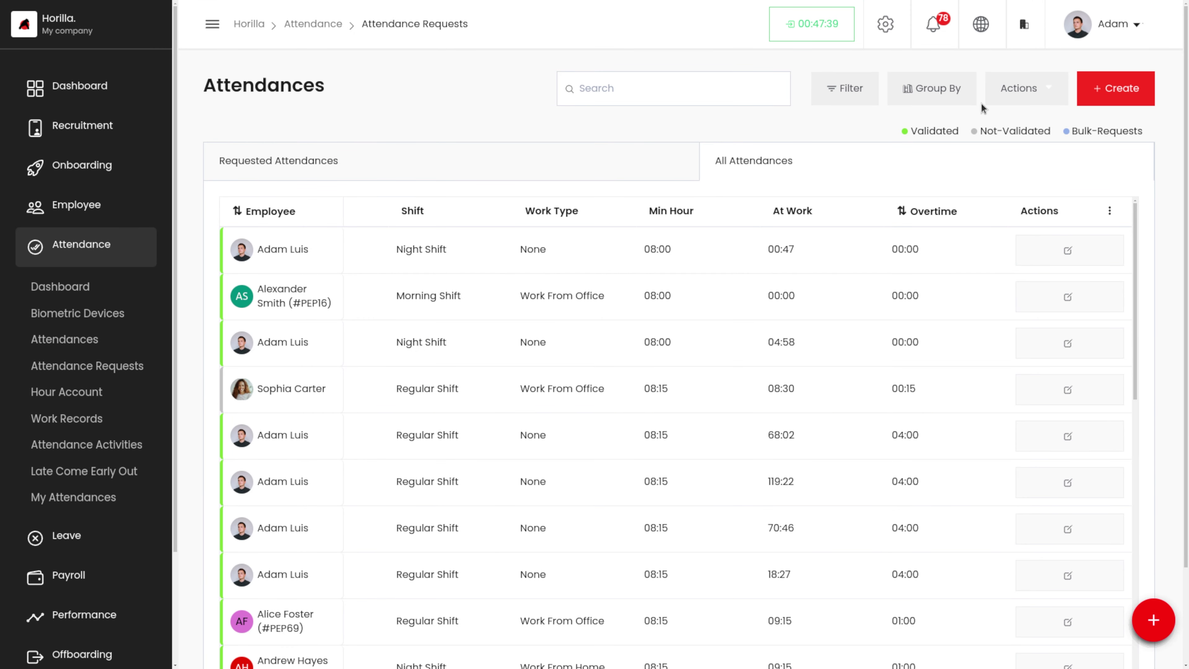
In the Filter panel's Attendance fields, set Validated? to Yes.
left_click(865, 84)
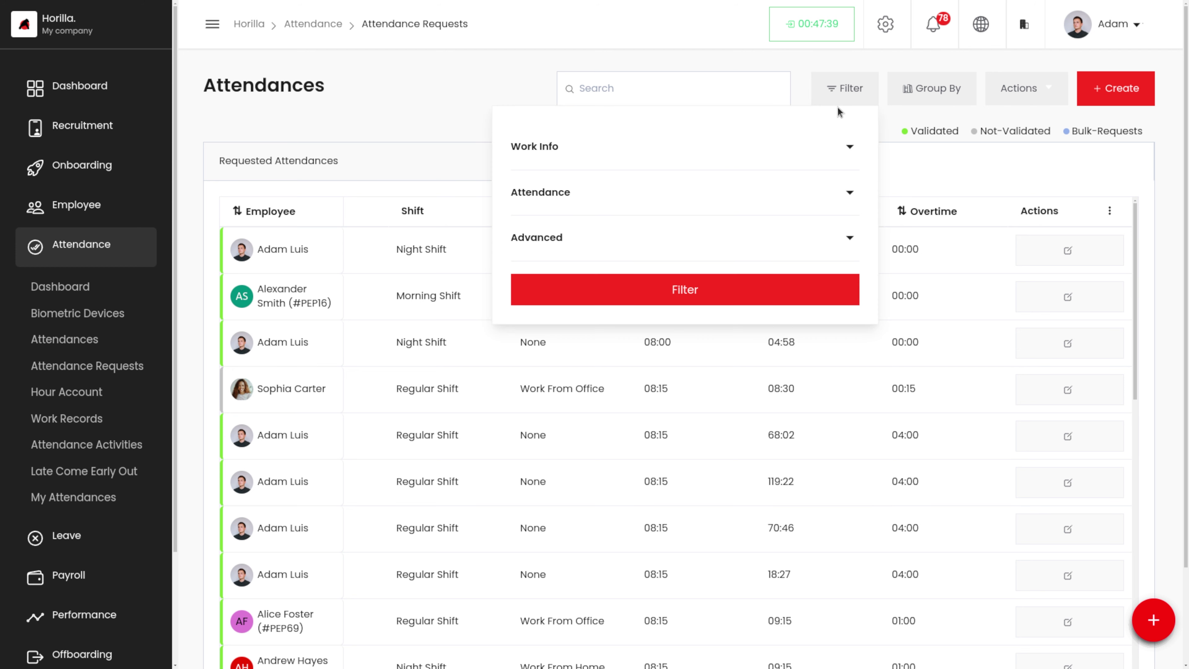
left_click(808, 152)
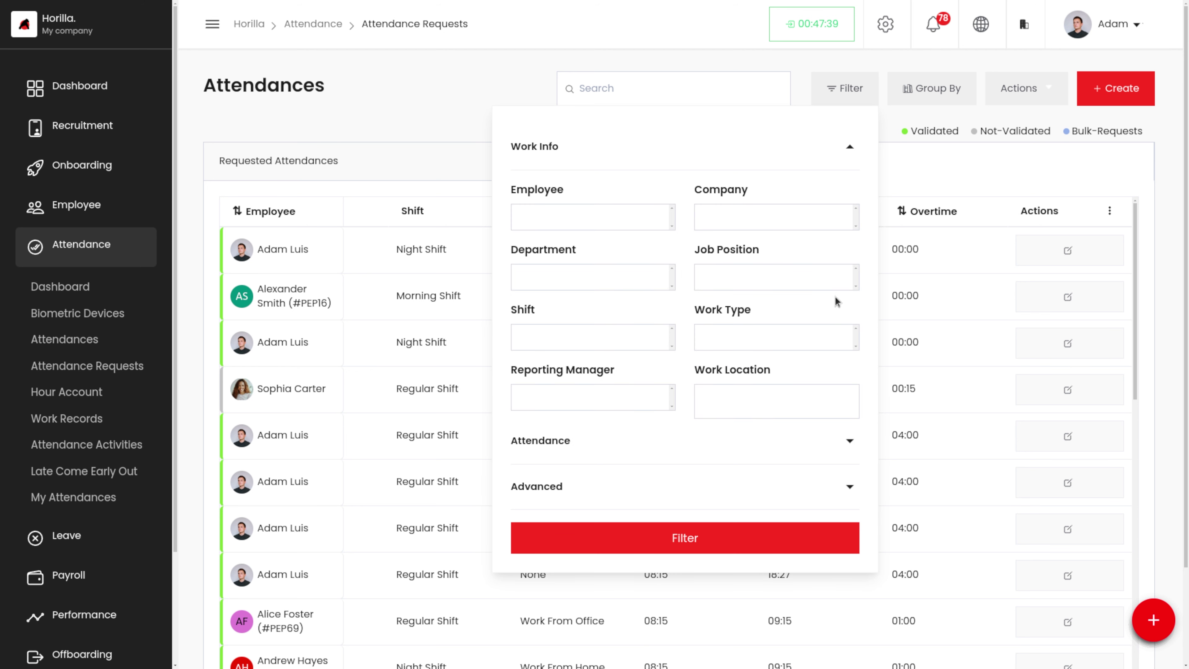
left_click(848, 146)
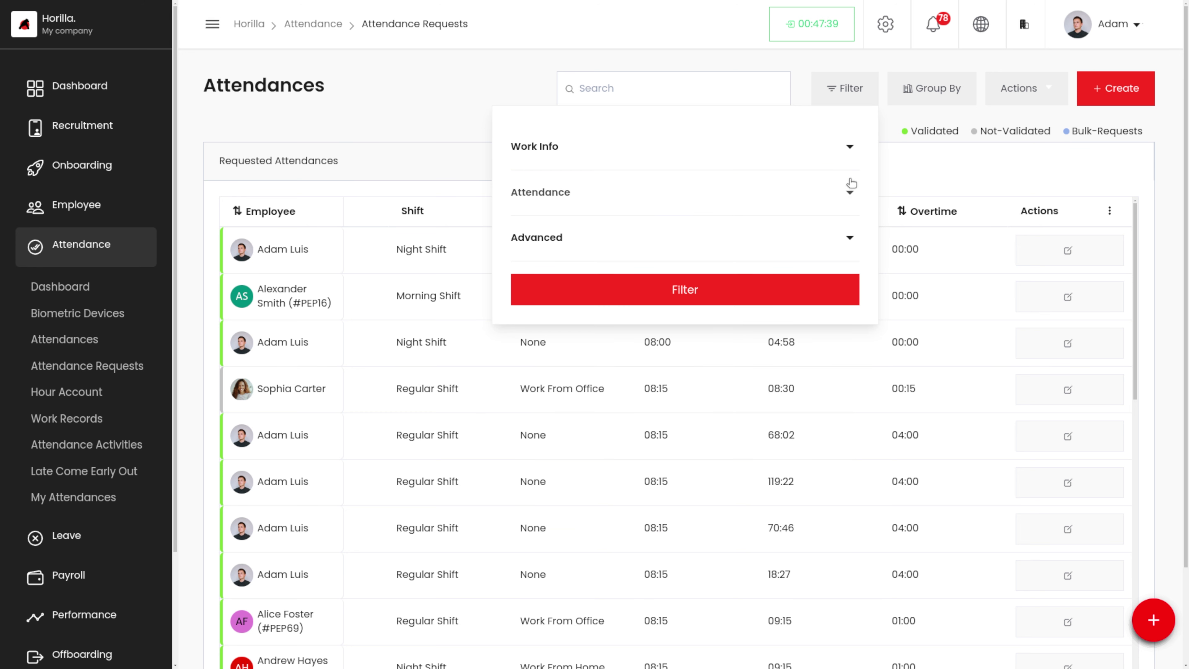
left_click(850, 190)
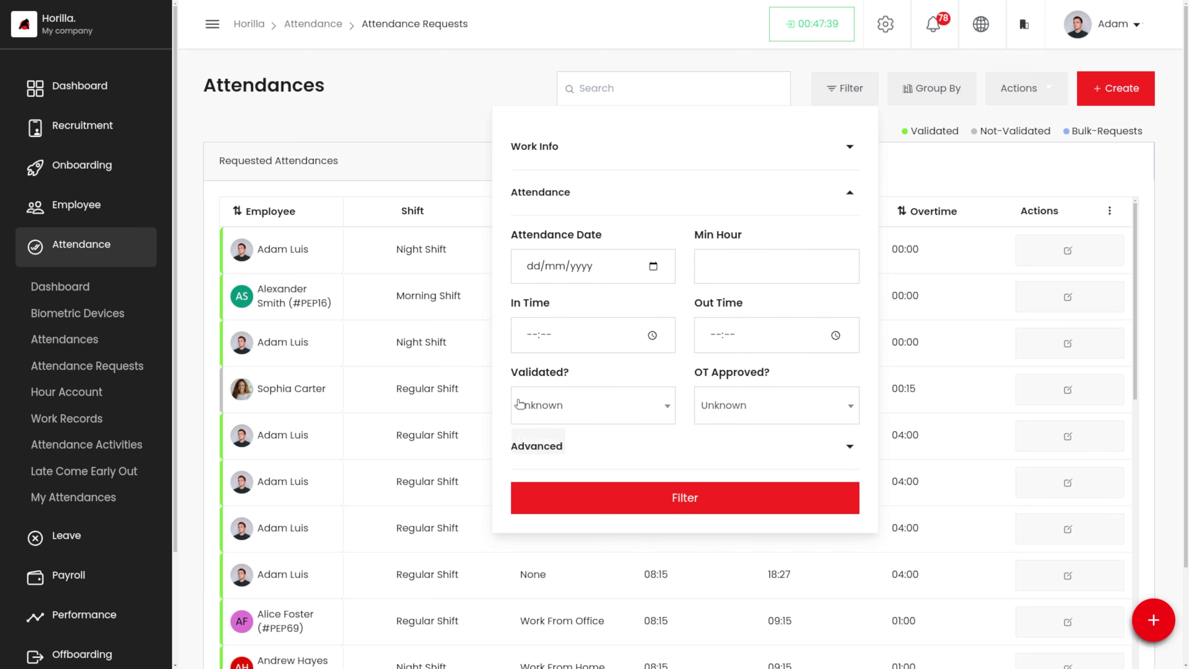
left_click(844, 451)
scroll(761, 497, "down", 2)
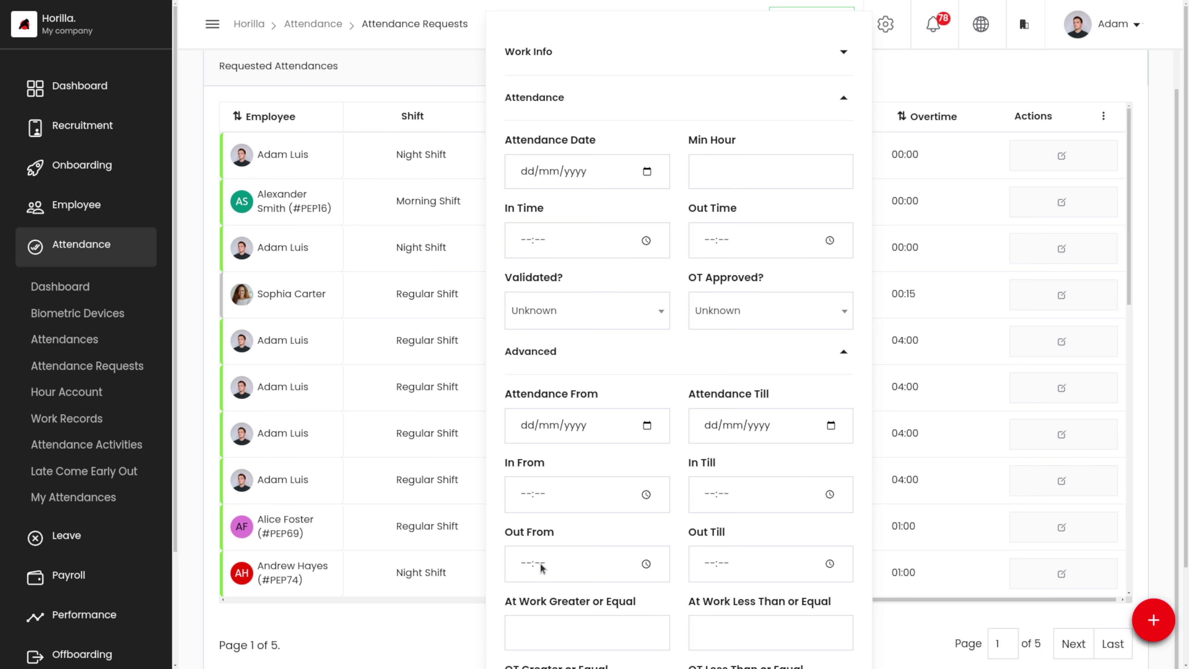
scroll(655, 560, "down", 2)
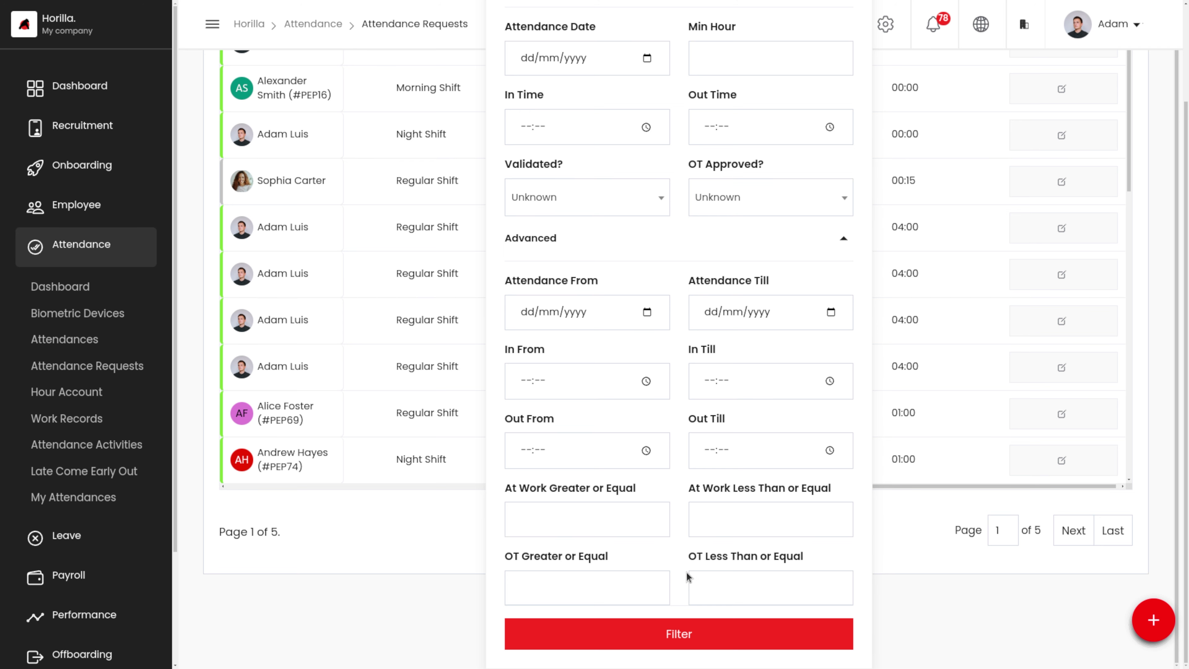
scroll(610, 383, "up", 2)
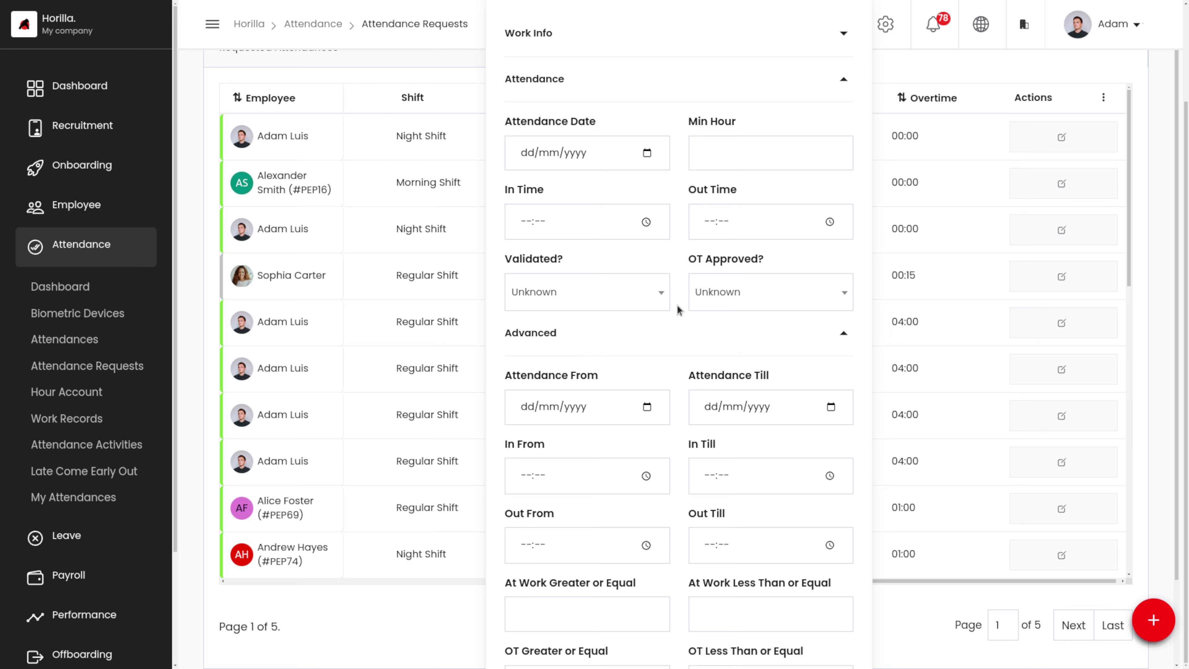
left_click(656, 291)
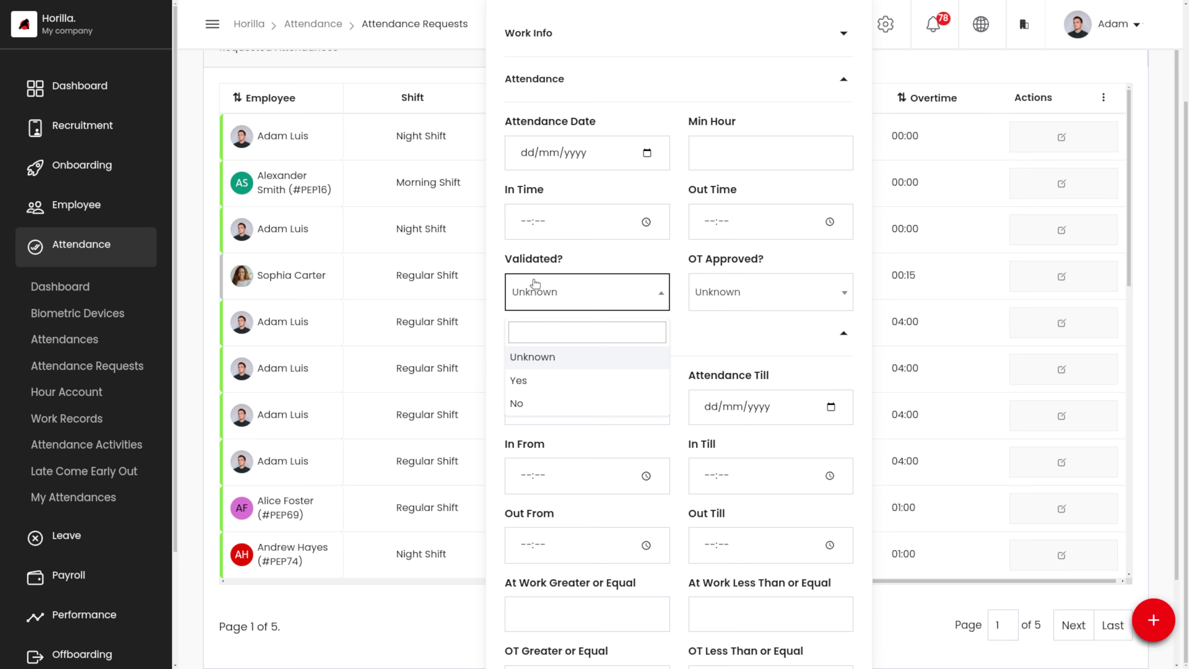
left_click(565, 381)
scroll(769, 464, "down", 2)
Apply the Validated? Yes filter and browse the two pages of All Attendances records.
left_click(718, 627)
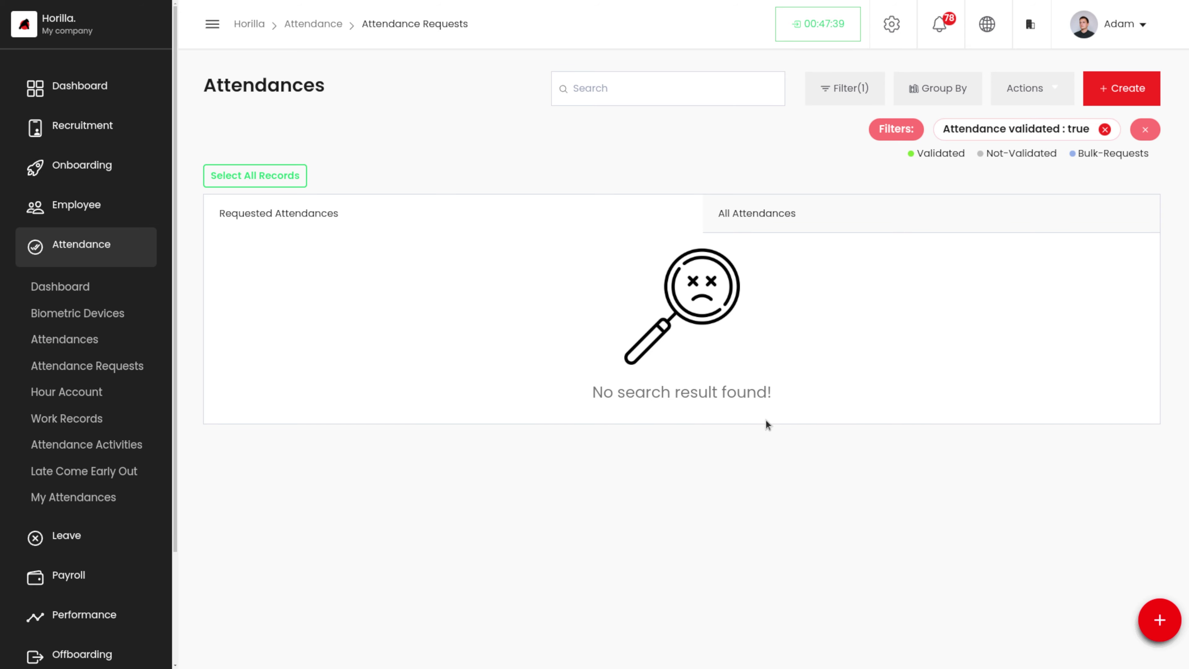
left_click(745, 225)
scroll(690, 536, "down", 1)
scroll(690, 536, "down", 10)
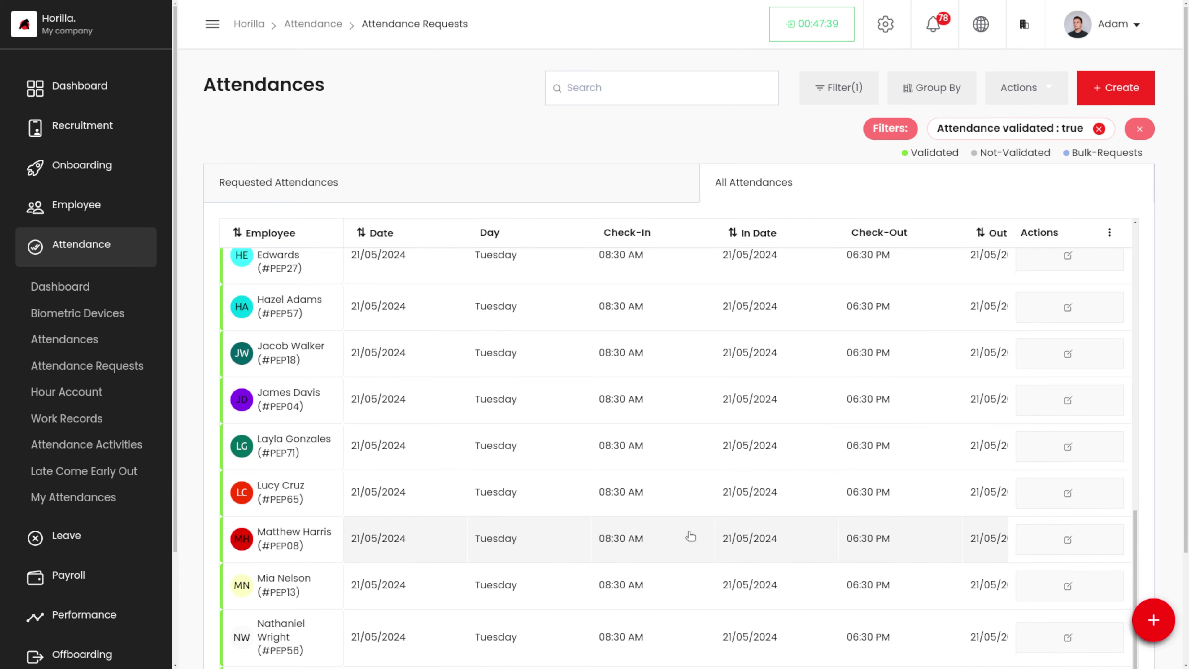
scroll(691, 536, "down", 2)
scroll(691, 536, "up", 10)
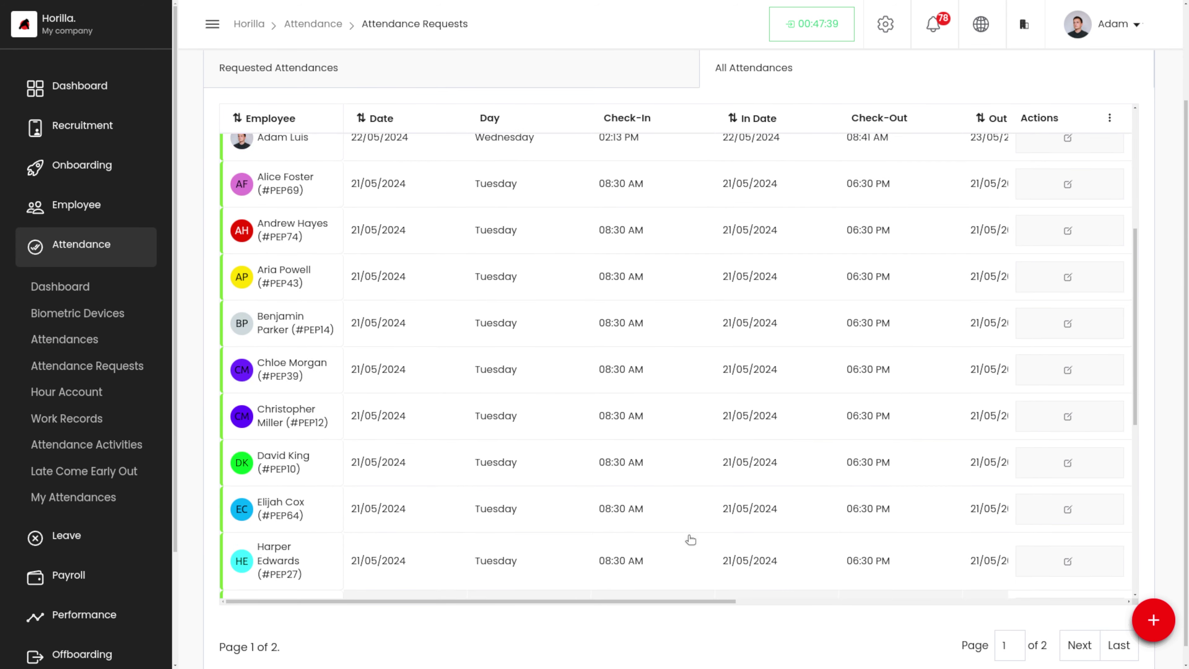
scroll(691, 538, "up", 1)
scroll(723, 368, "up", 3)
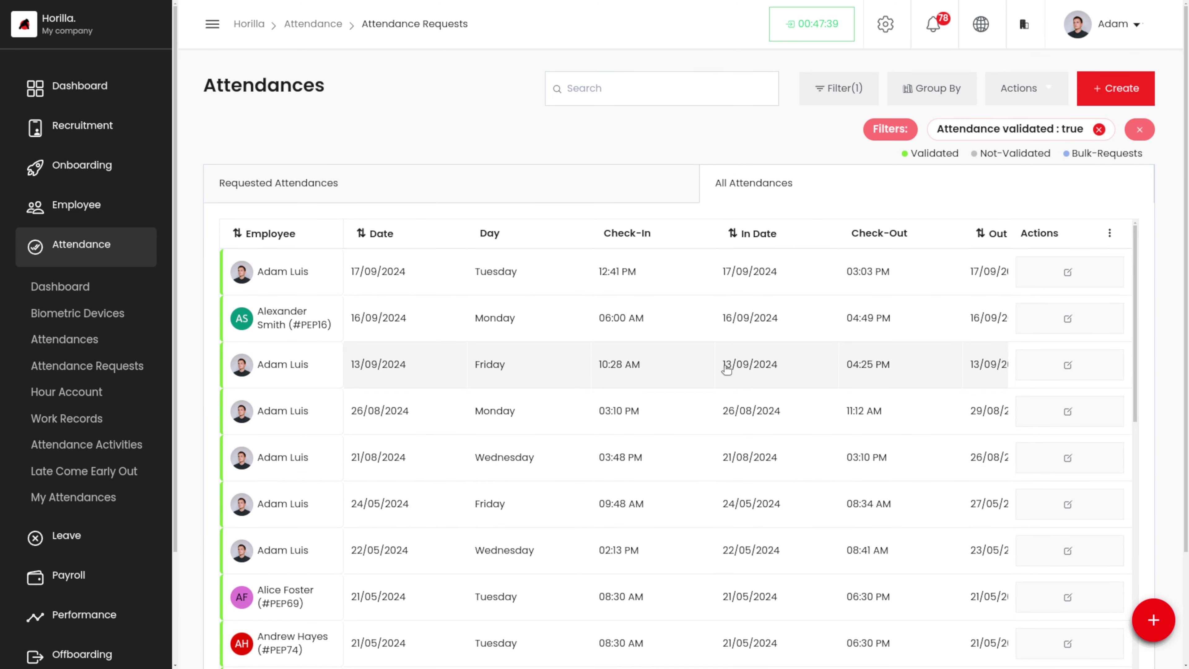
Replace the validated:true filter with Validated? set to No and apply it.
left_click(1099, 130)
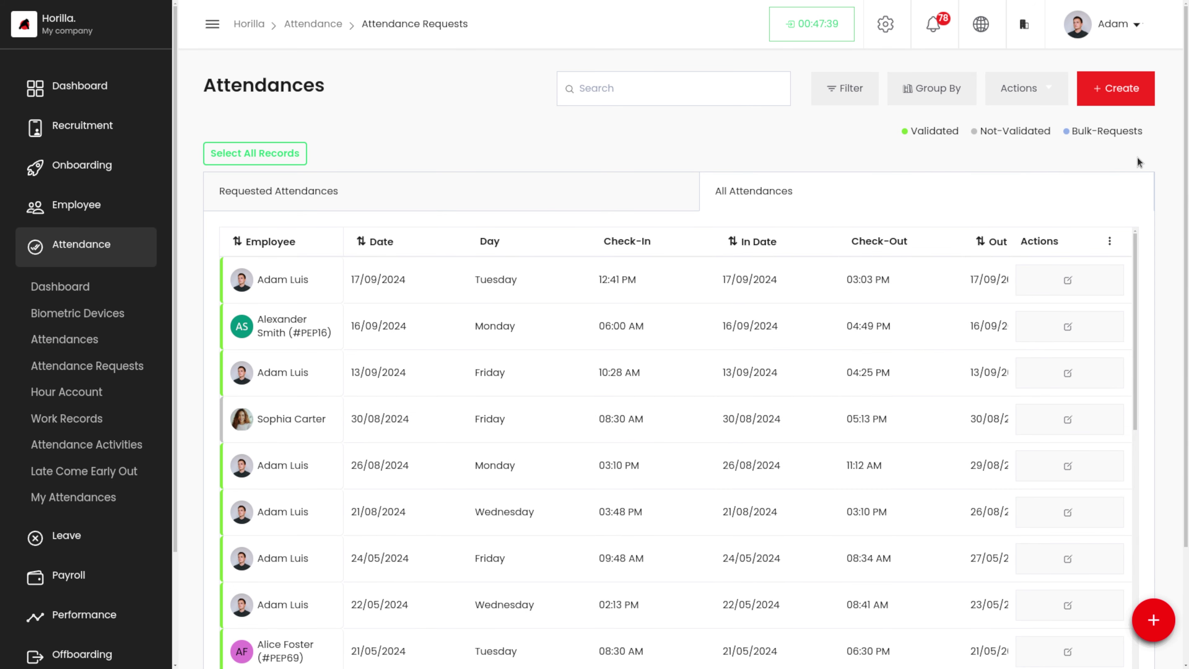
left_click(844, 88)
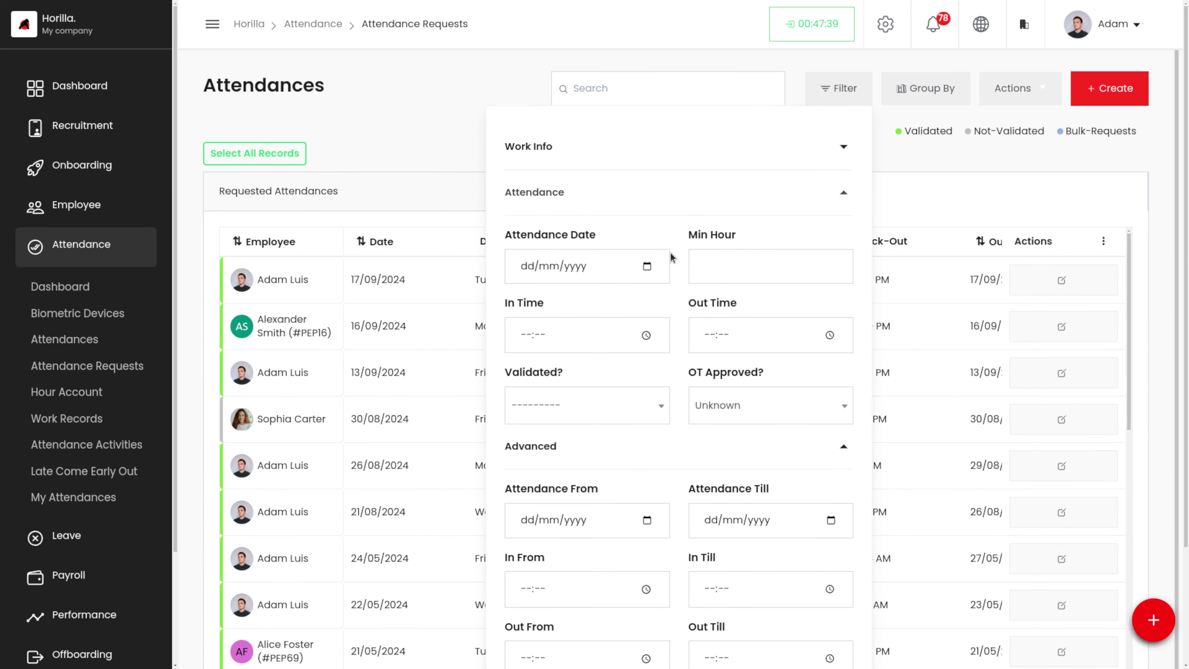
left_click(634, 406)
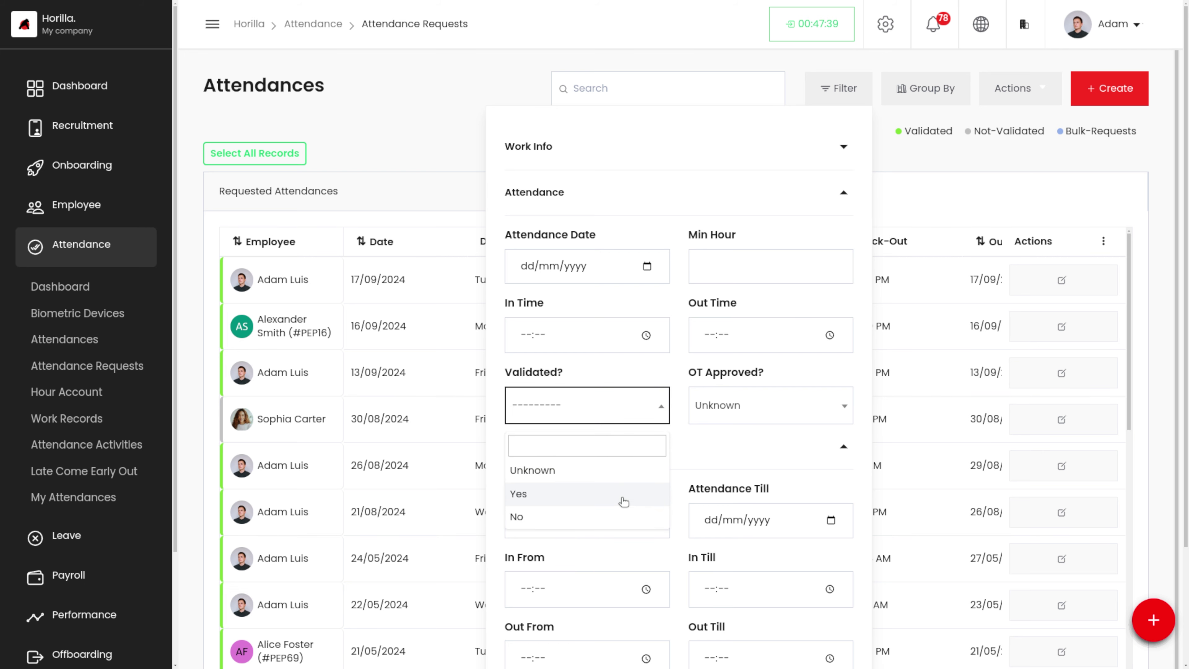
left_click(627, 517)
scroll(679, 478, "down", 5)
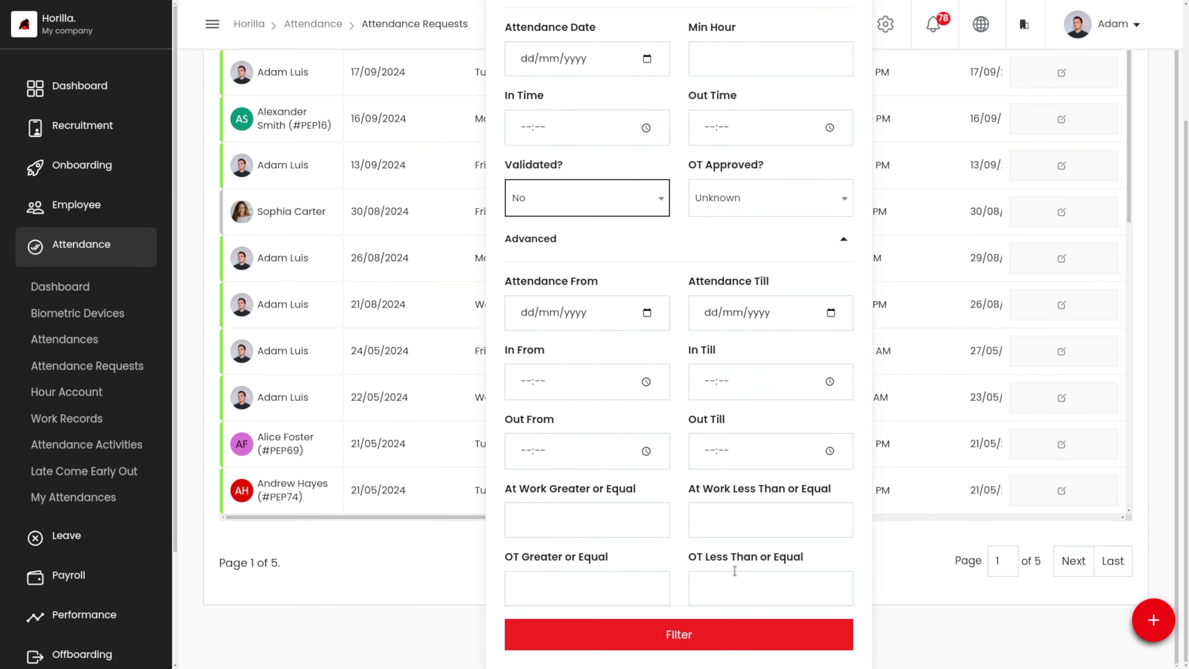
left_click(692, 635)
Browse the non-validated records, then show Requested Attendances with the filter removed.
scroll(966, 325, "up", 4)
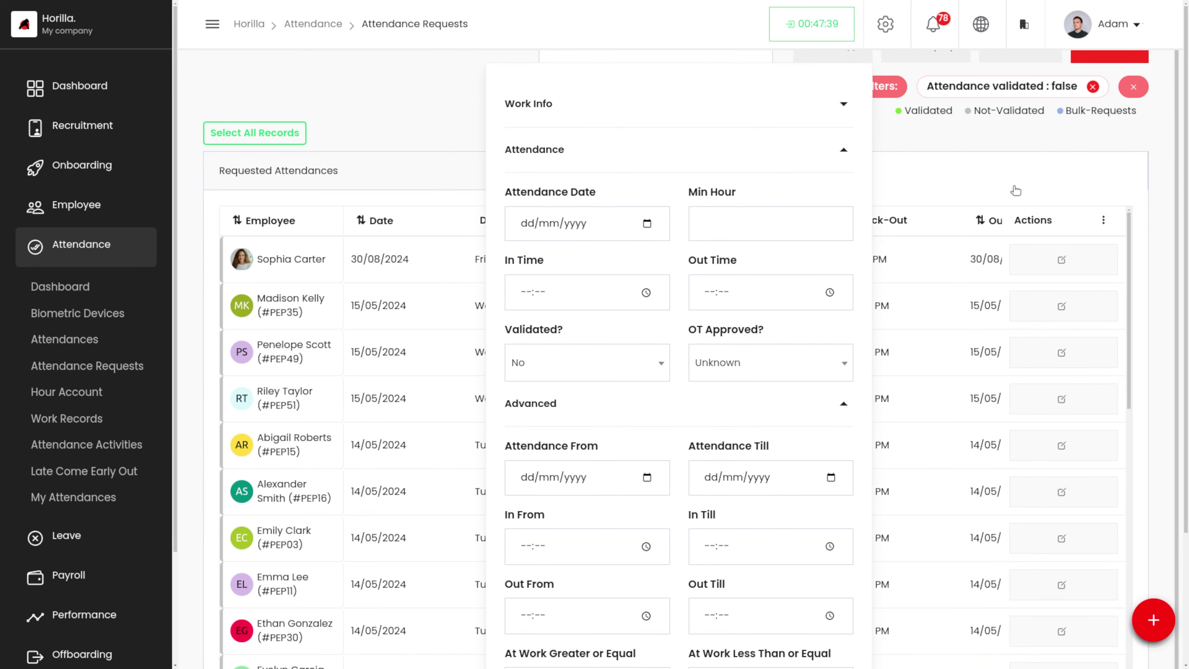
scroll(590, 405, "down", 4)
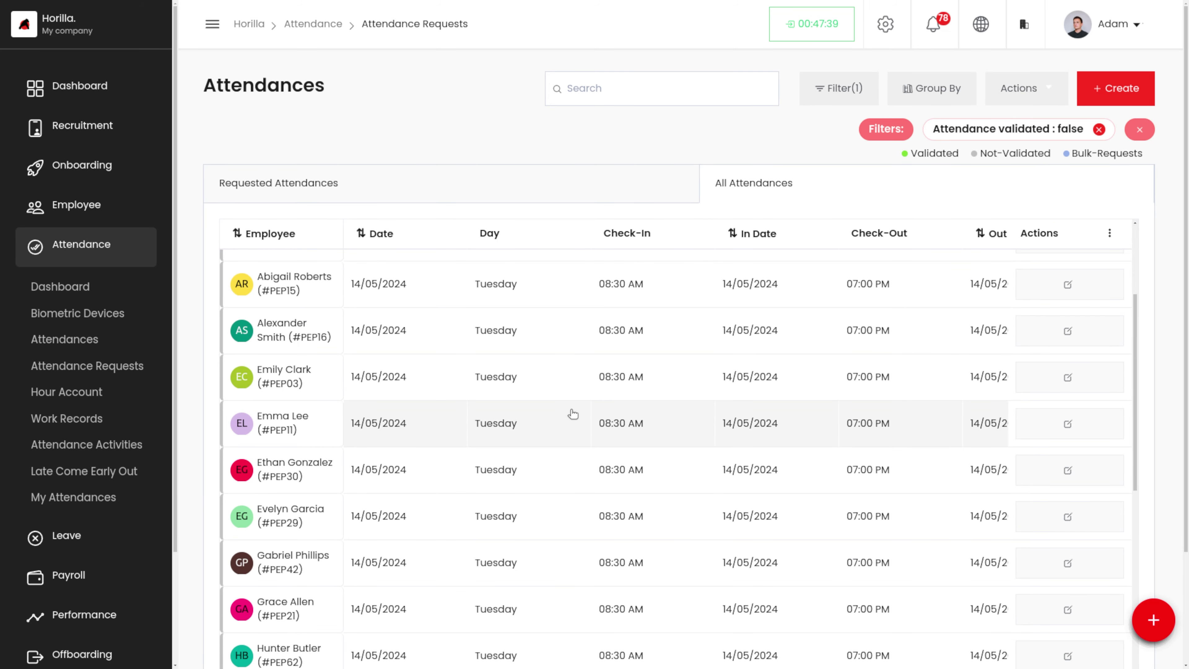
scroll(572, 413, "up", 4)
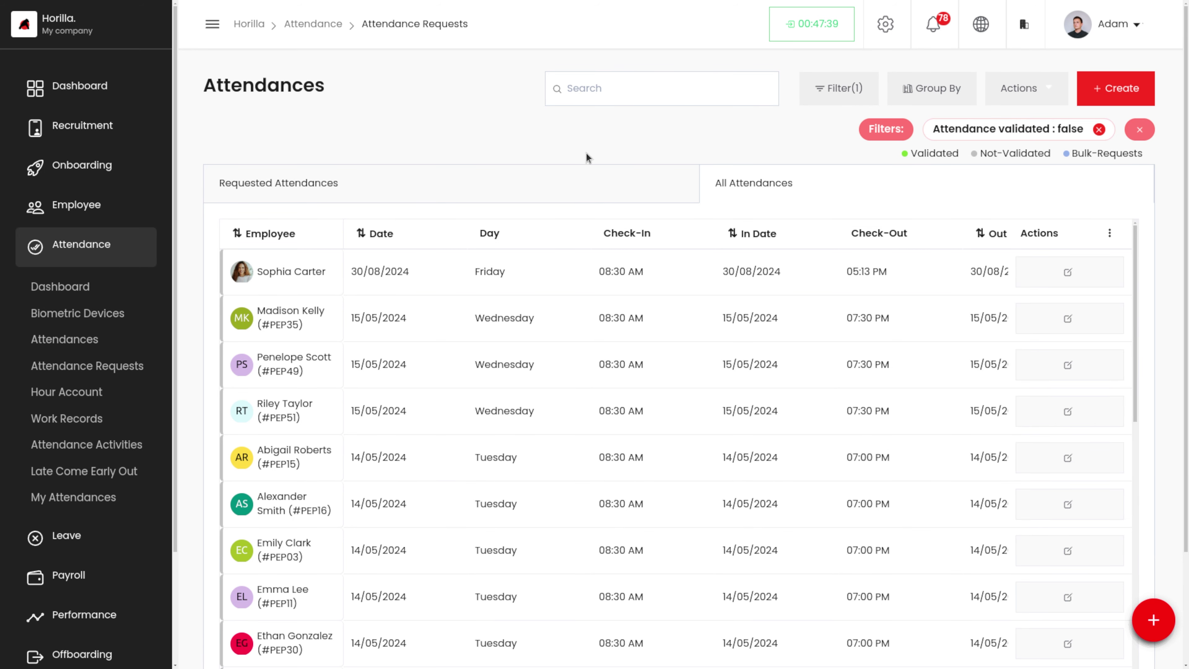
left_click(595, 183)
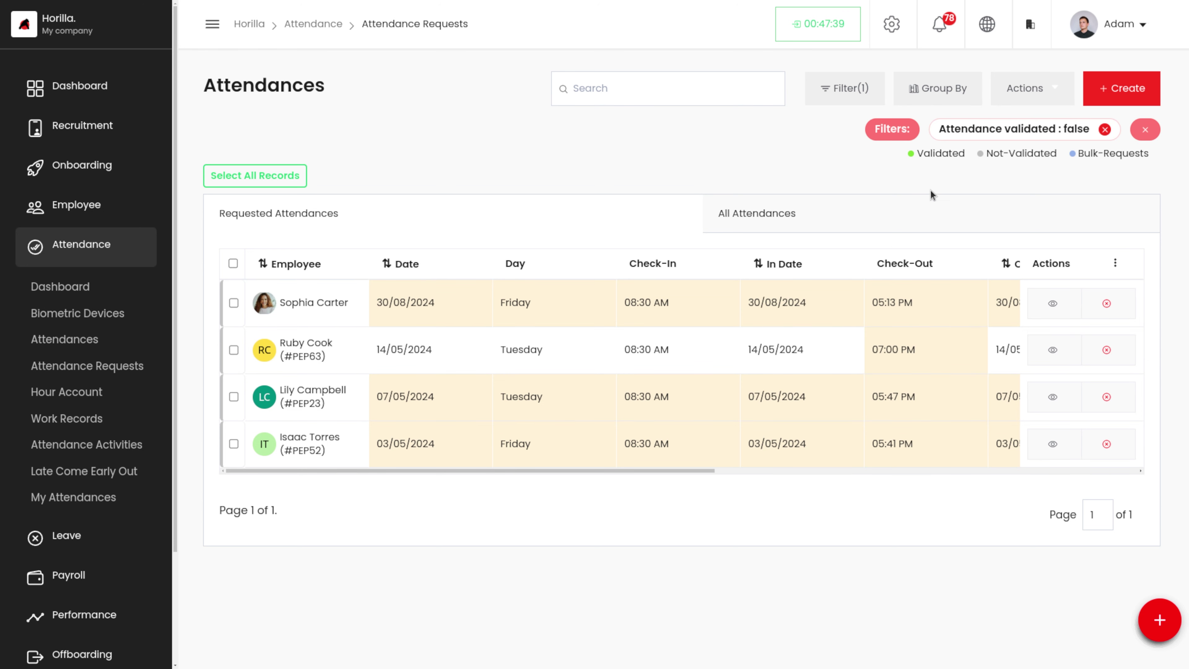
left_click(1104, 130)
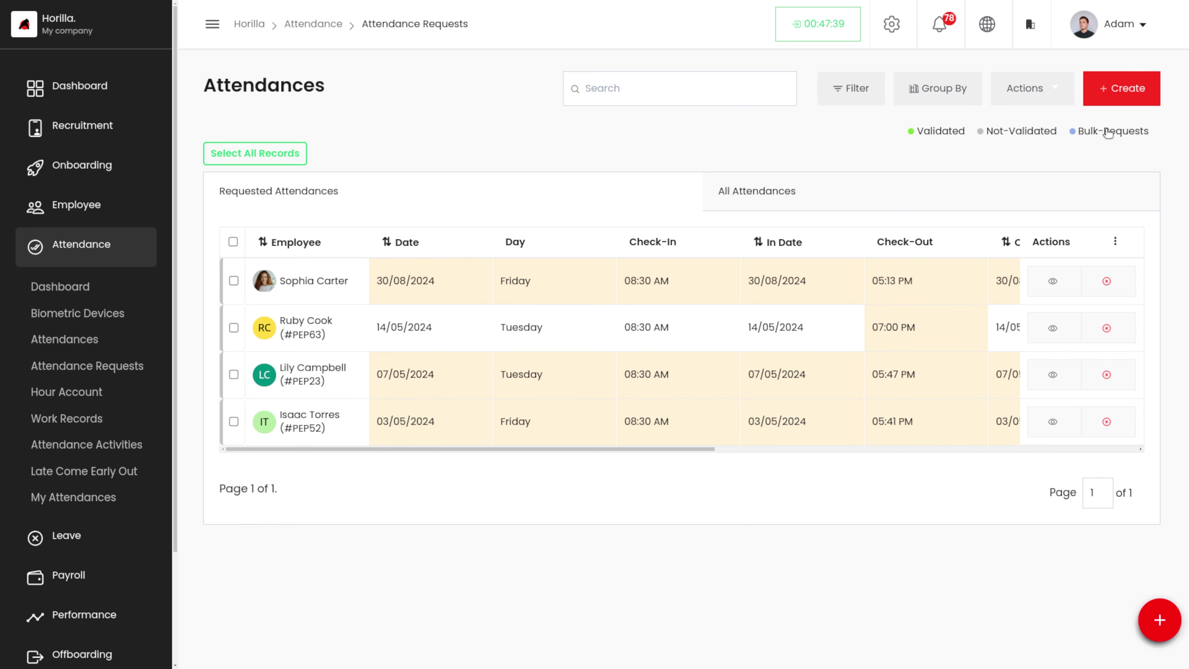
Group the requested attendances by the Employee field.
left_click(938, 90)
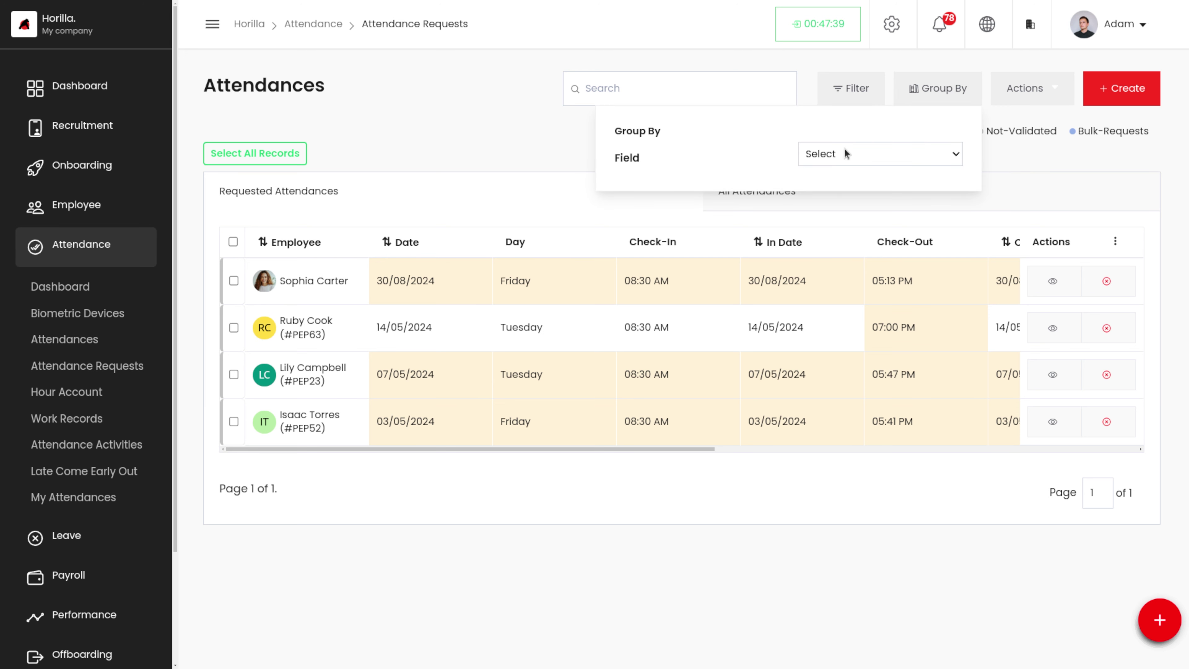
left_click(890, 154)
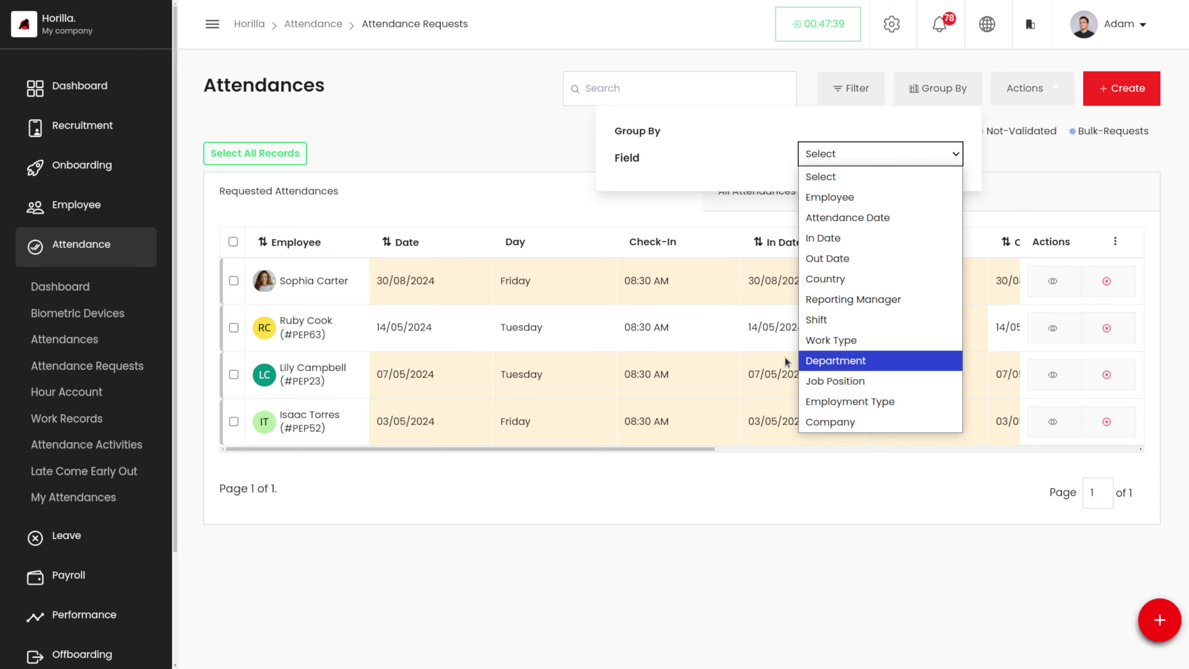
left_click(872, 198)
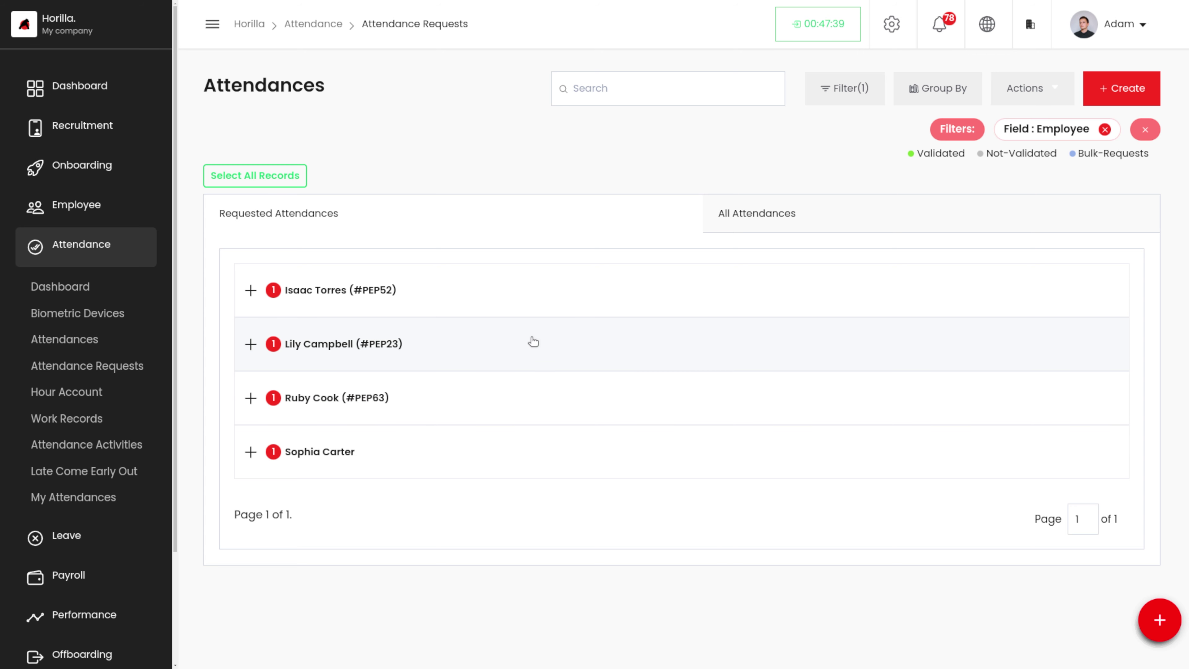
Expand the first three employee groups to inspect their requests, then collapse the first and third.
left_click(570, 303)
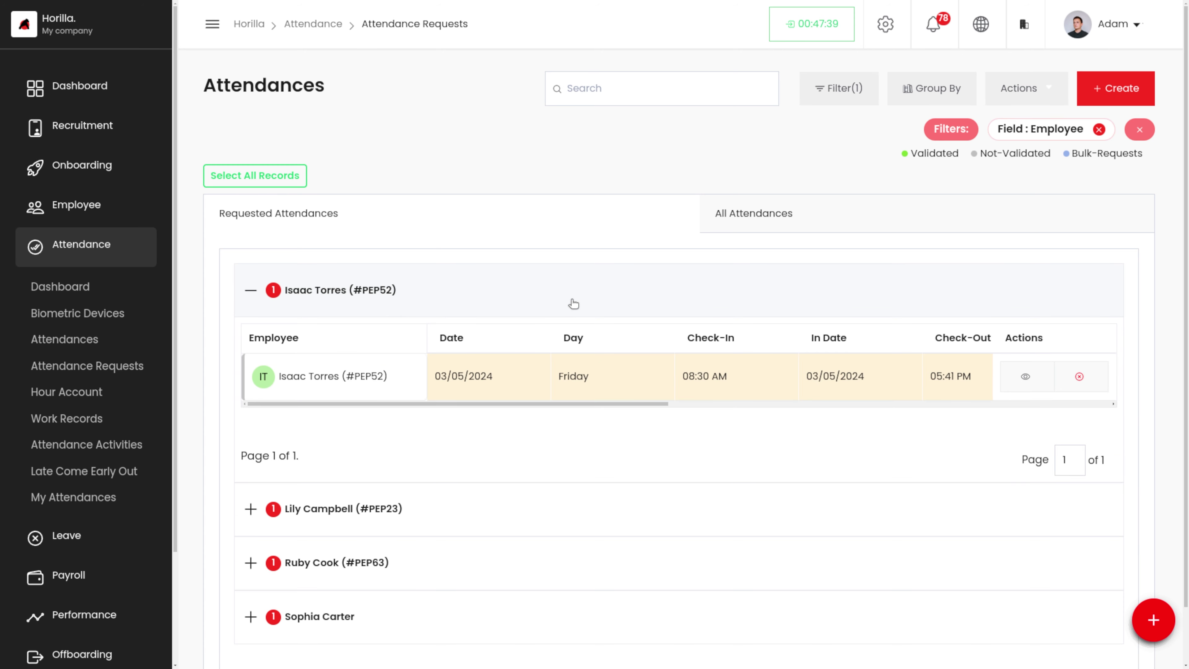
scroll(580, 447, "down", 1)
left_click(553, 451)
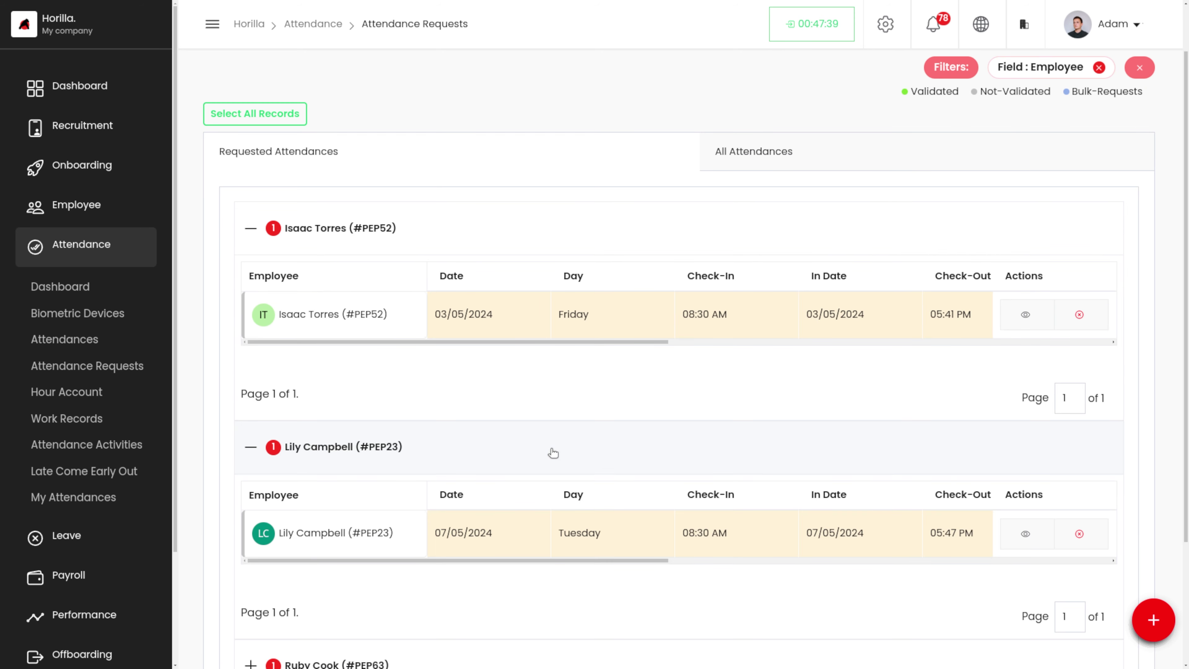
scroll(552, 452, "down", 3)
left_click(544, 492)
scroll(545, 492, "up", 4)
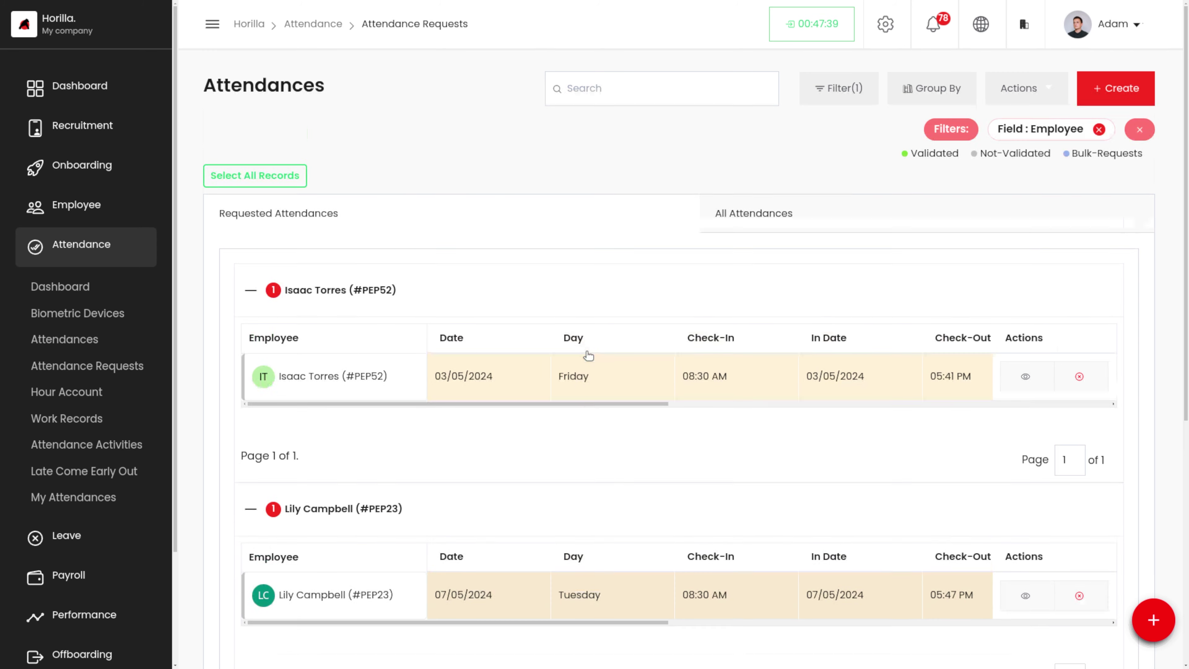
left_click(502, 299)
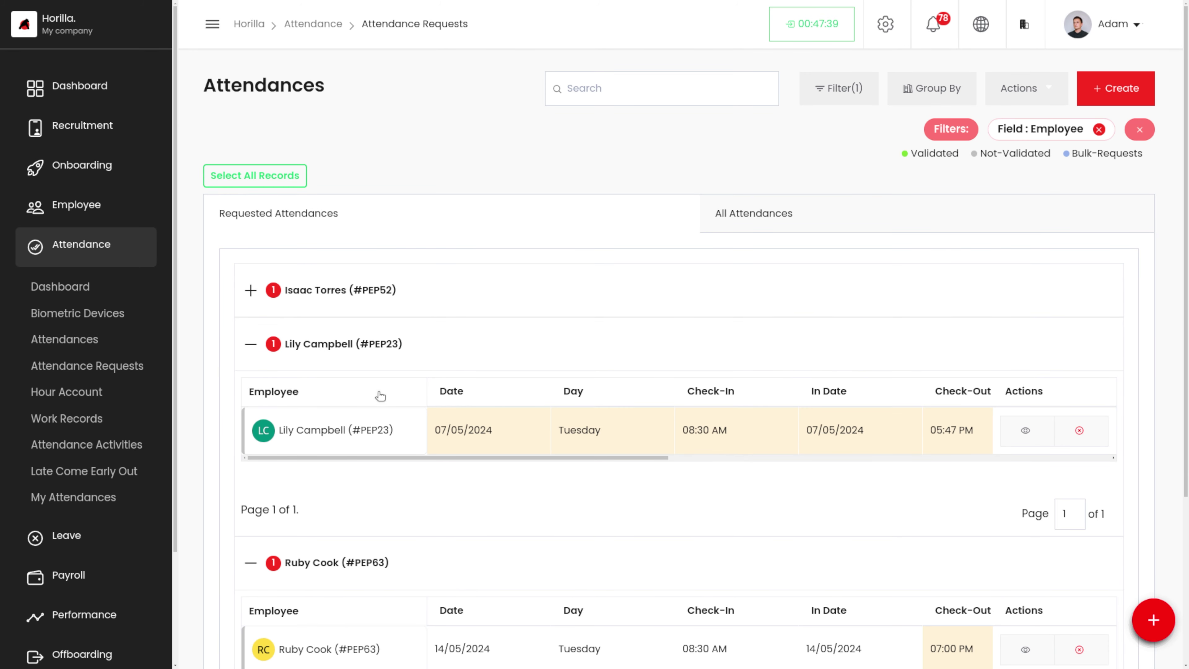
left_click(413, 568)
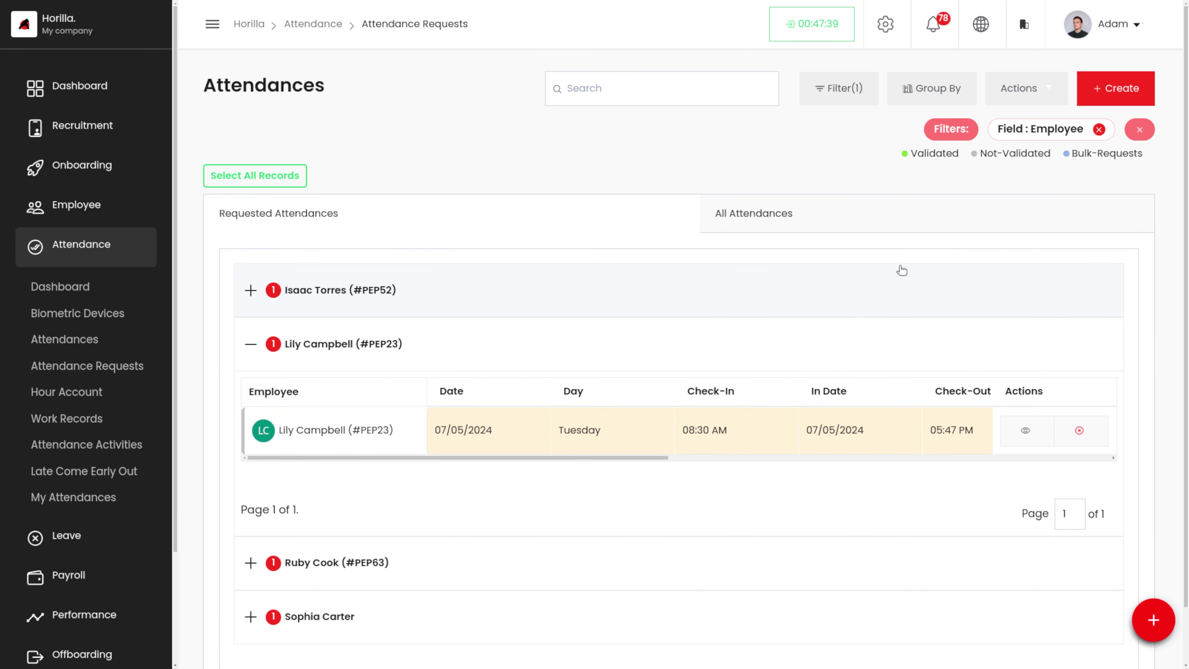
Dismiss the bulk Actions menu unused and remove the Field: Employee grouping.
left_click(1051, 92)
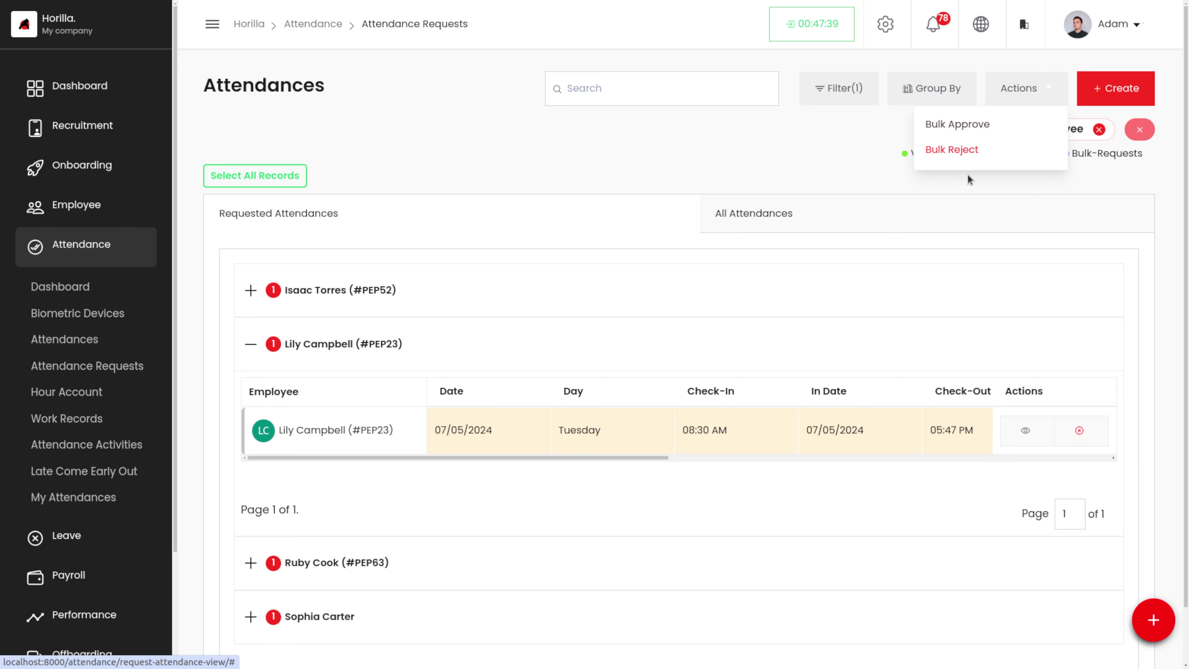
left_click(856, 192)
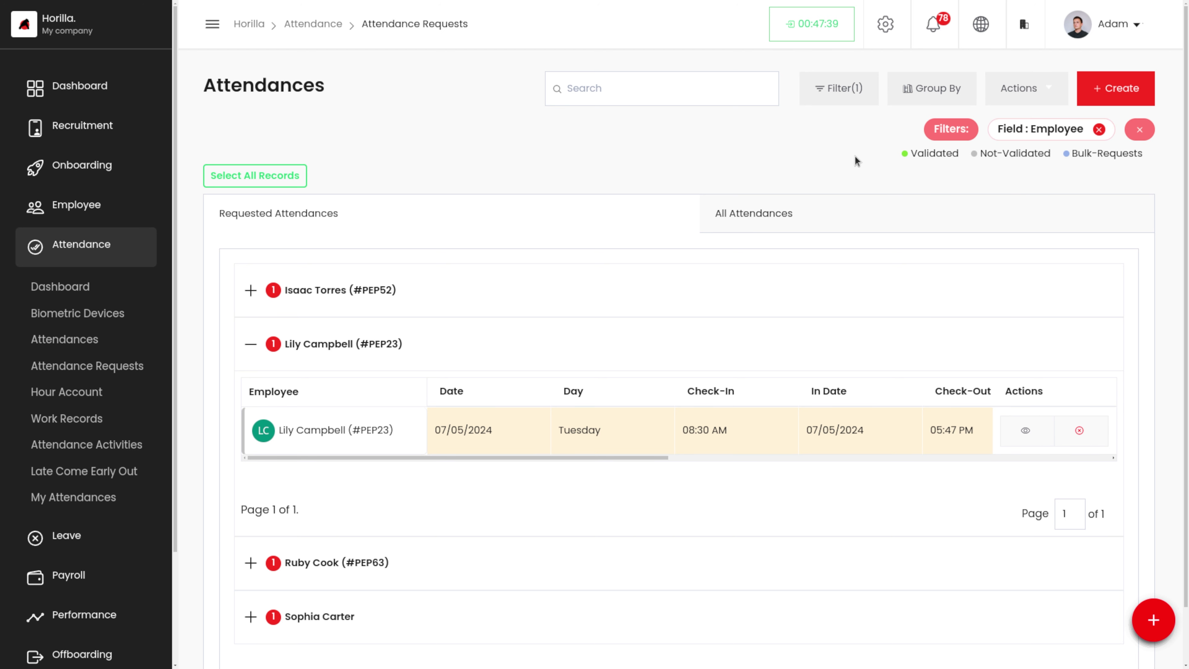
left_click(1100, 131)
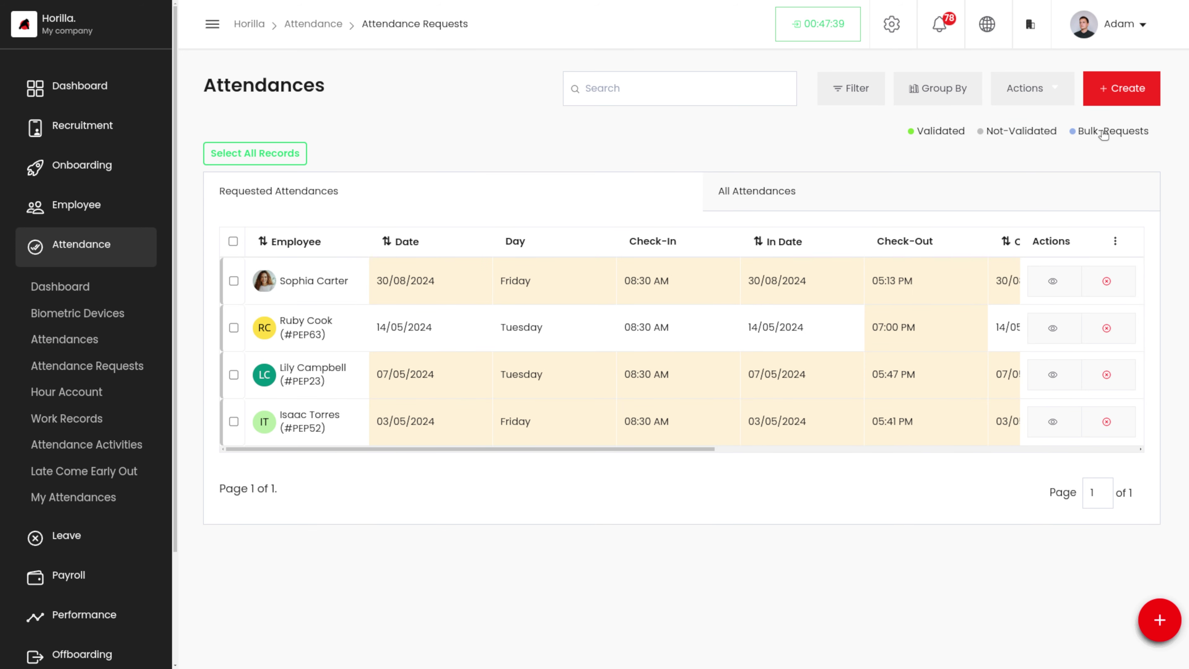
After checking All Attendances' Actions, tick the first pending request in Requested Attendances.
left_click(756, 199)
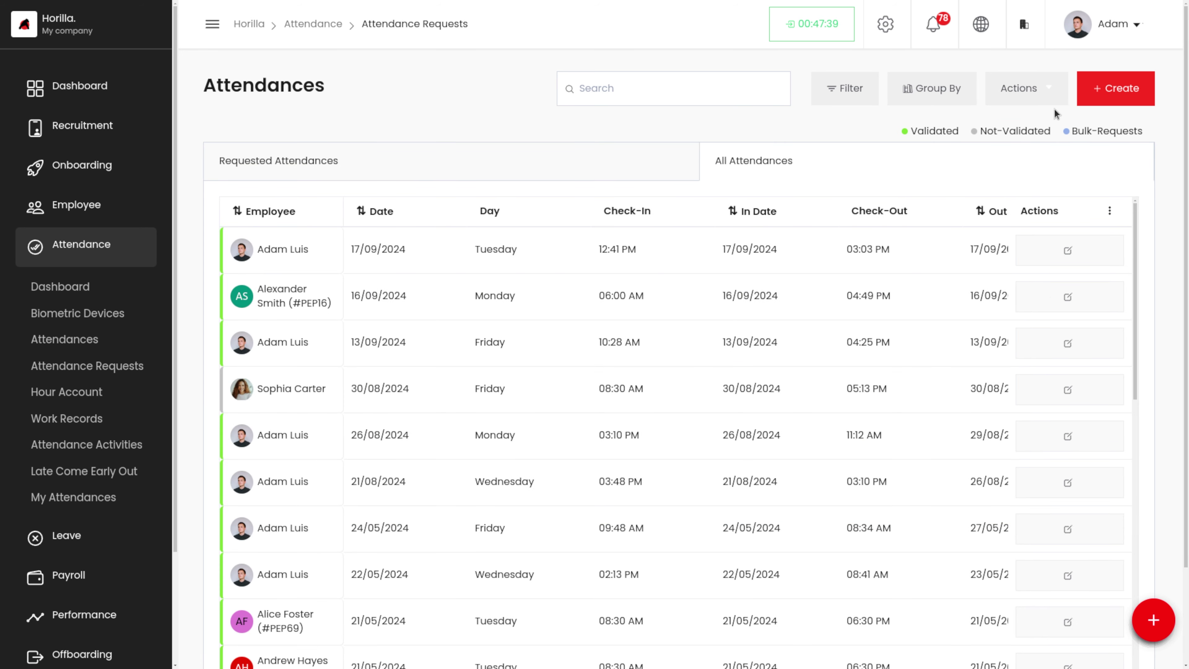
left_click(1022, 94)
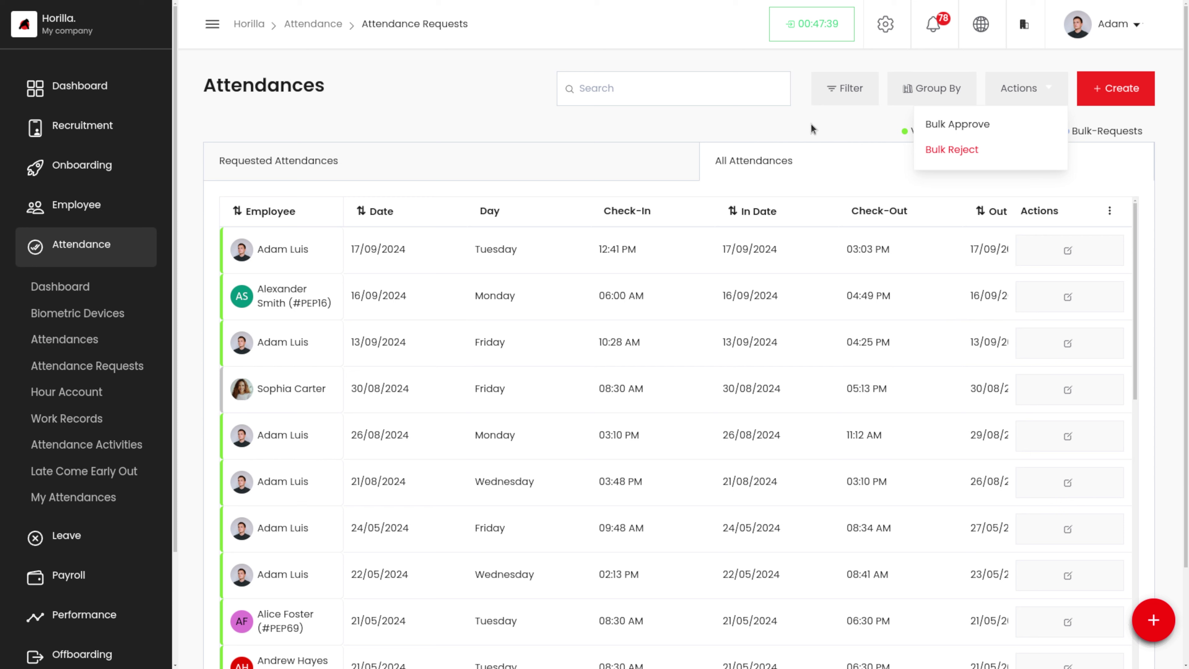
left_click(547, 157)
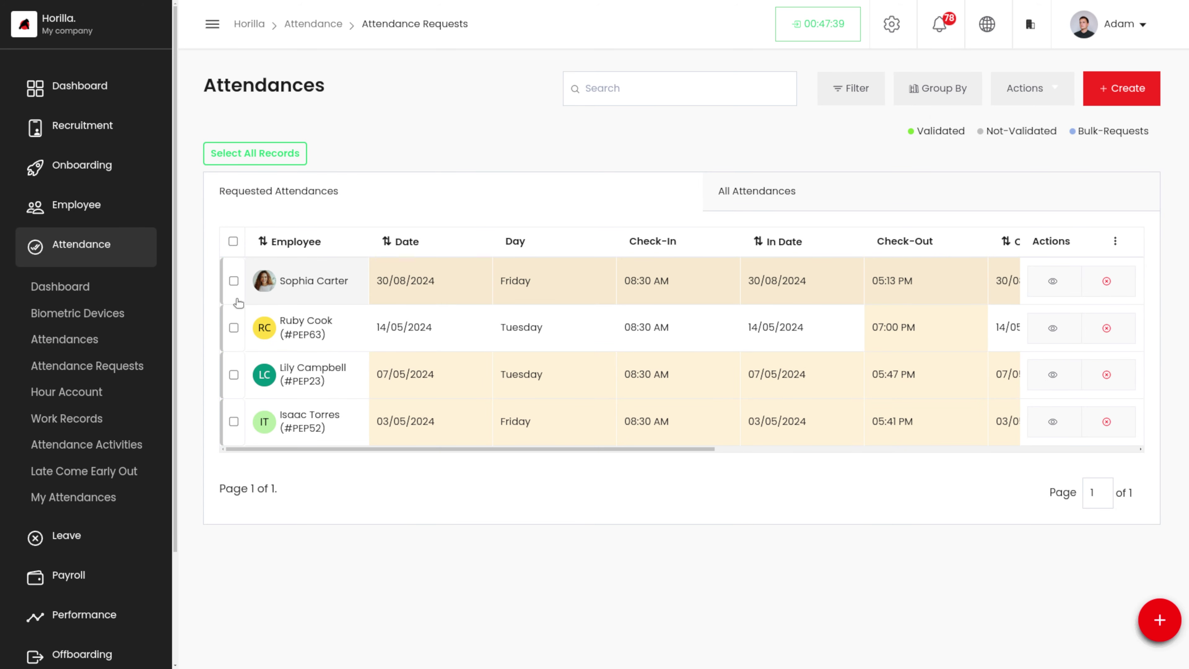
left_click(233, 280)
Tick a second pending request and bulk-approve both selected requests, confirming.
left_click(234, 327)
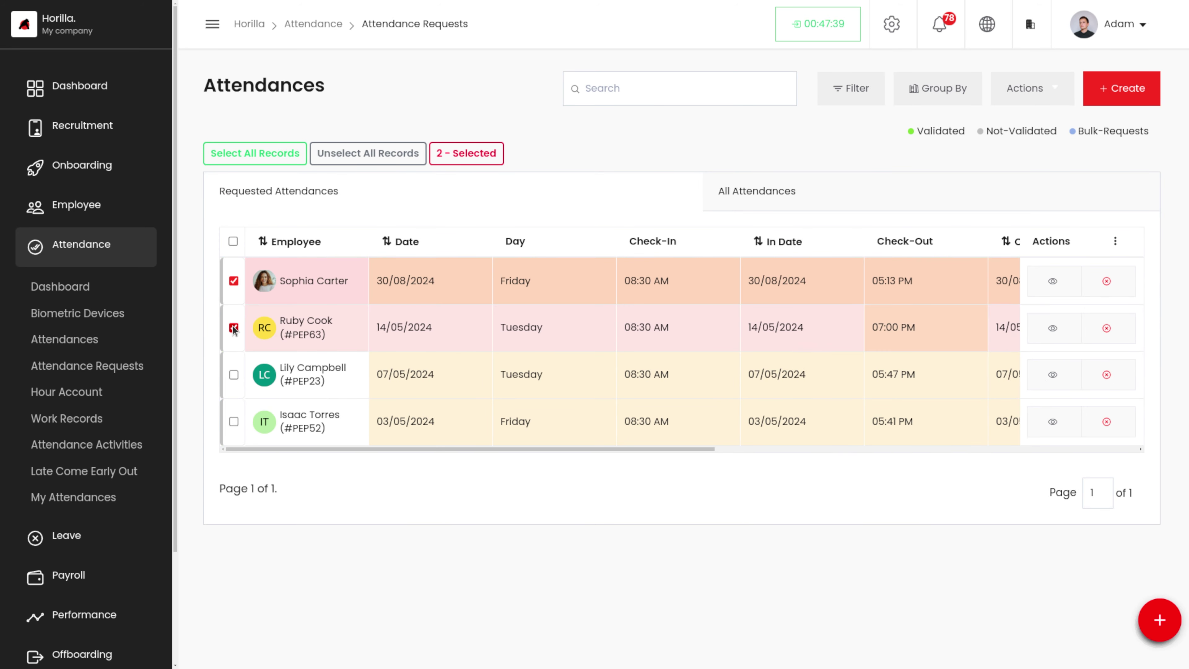
left_click(1057, 93)
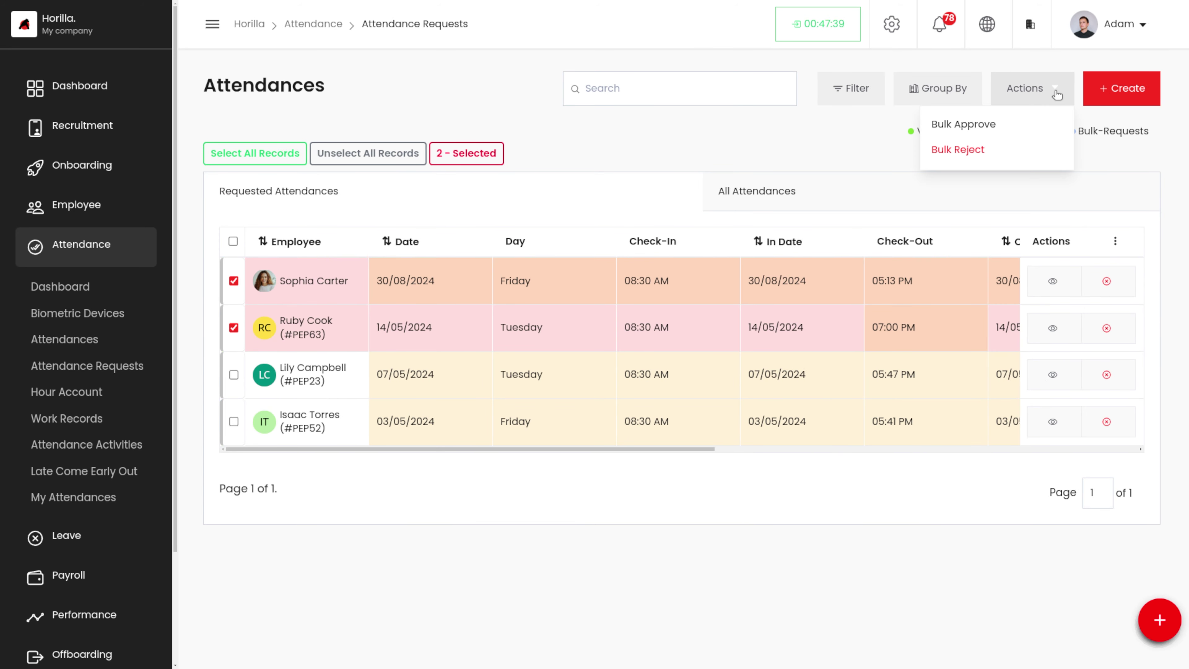
left_click(949, 125)
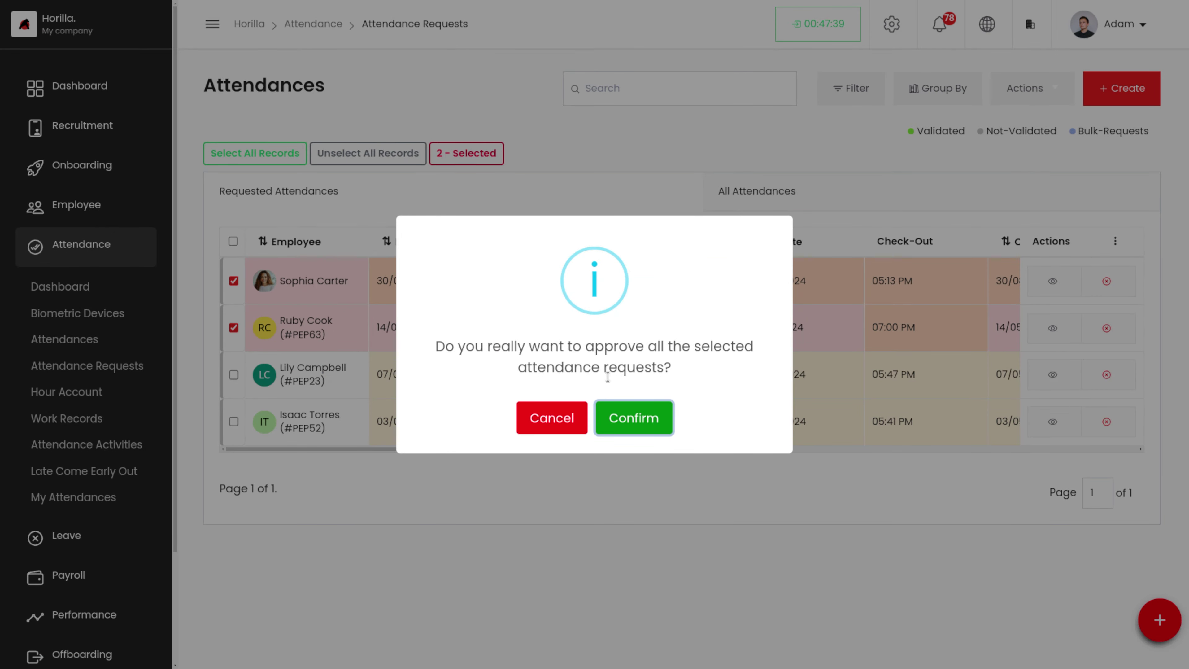
left_click(659, 422)
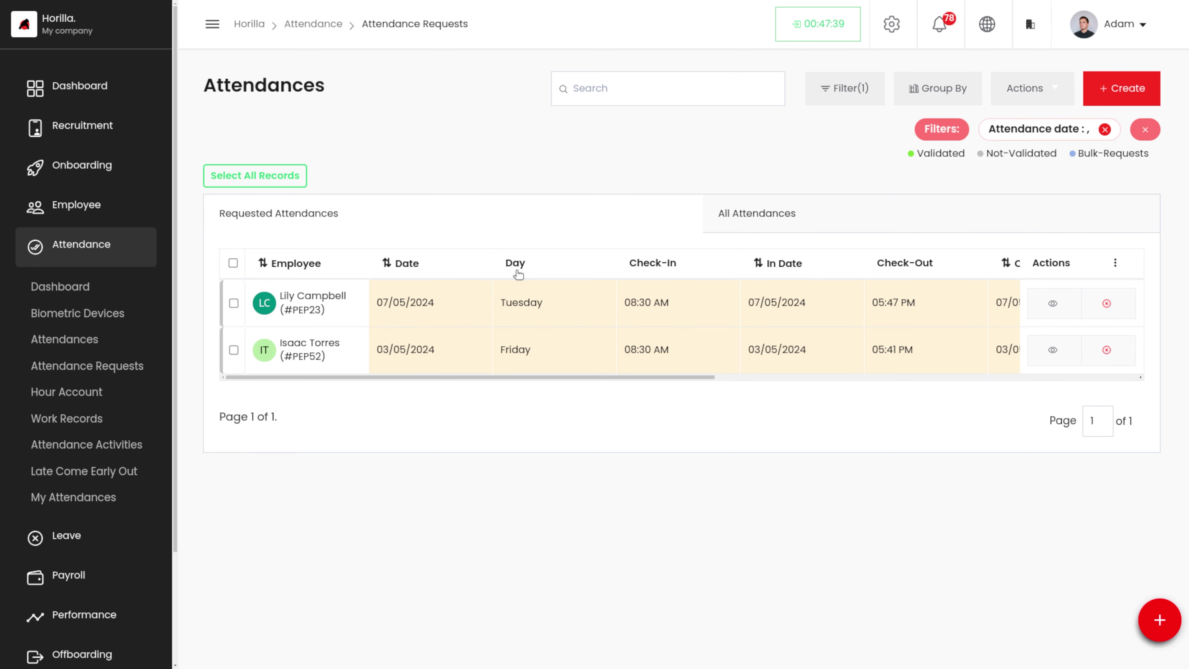
Show the All Attendances list and dismiss its bulk Actions menu.
left_click(915, 229)
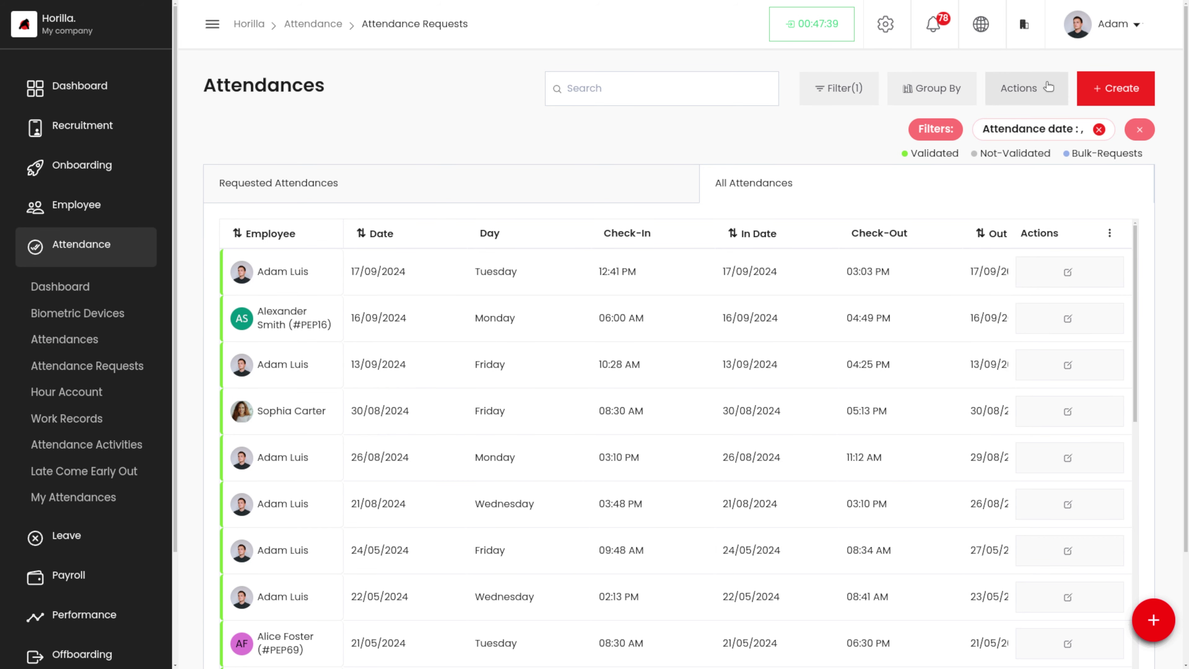
left_click(1022, 88)
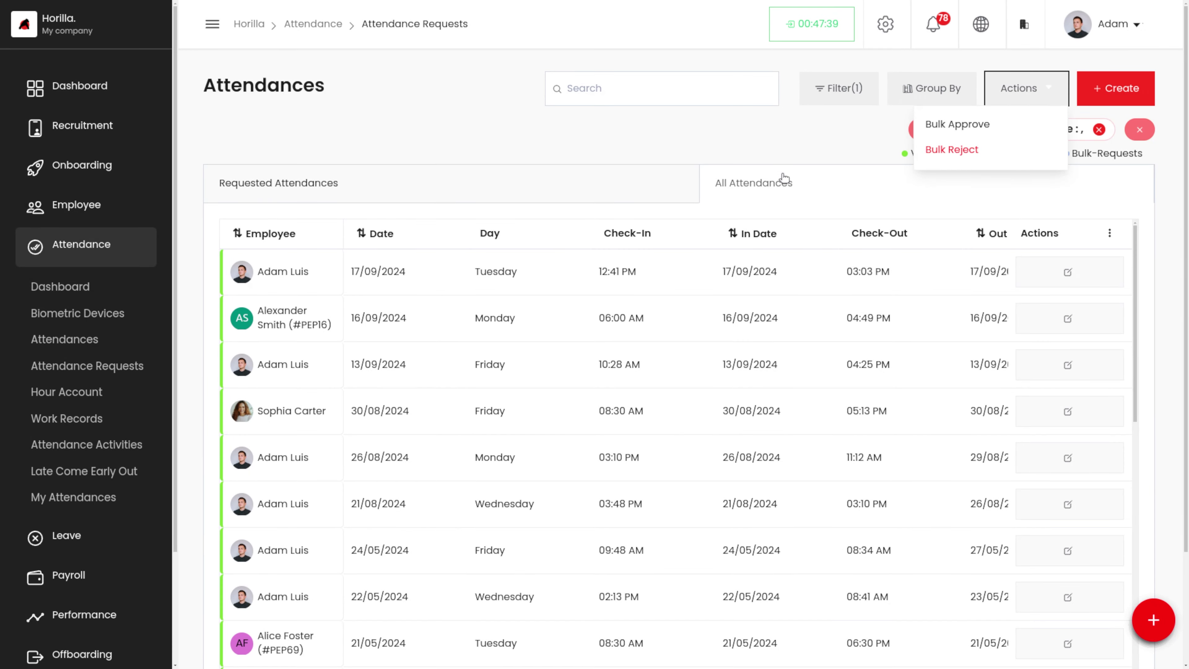
left_click(861, 135)
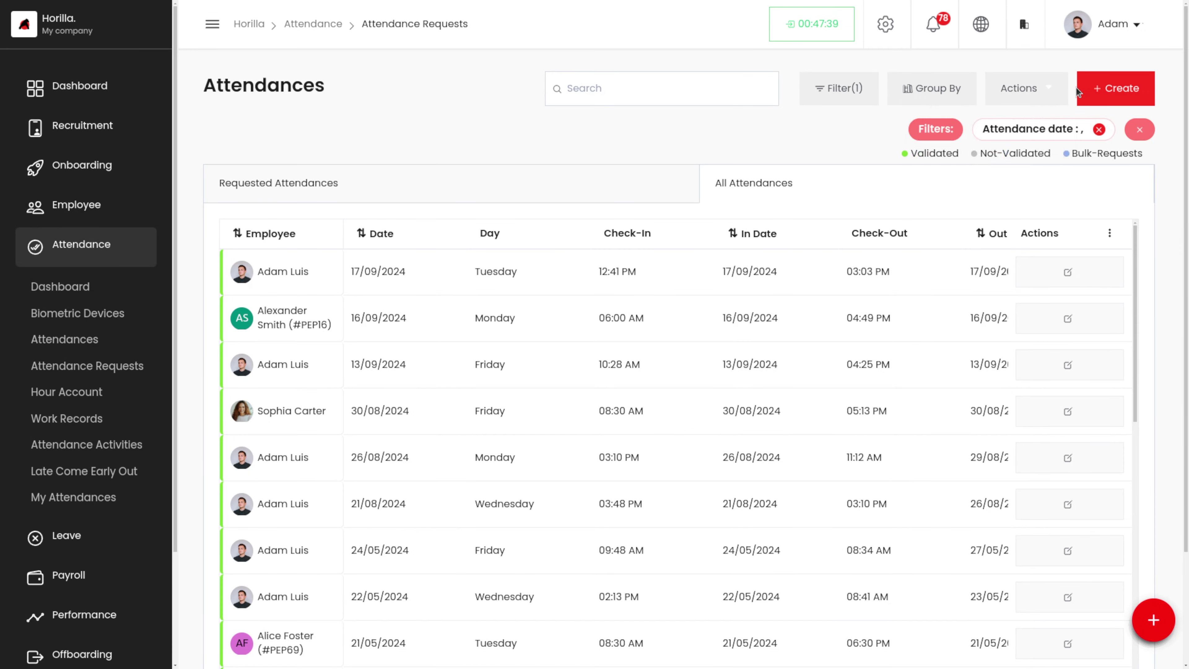
Create a new single-day attendance request and select its employee, leaving Create Bulk off.
left_click(1122, 88)
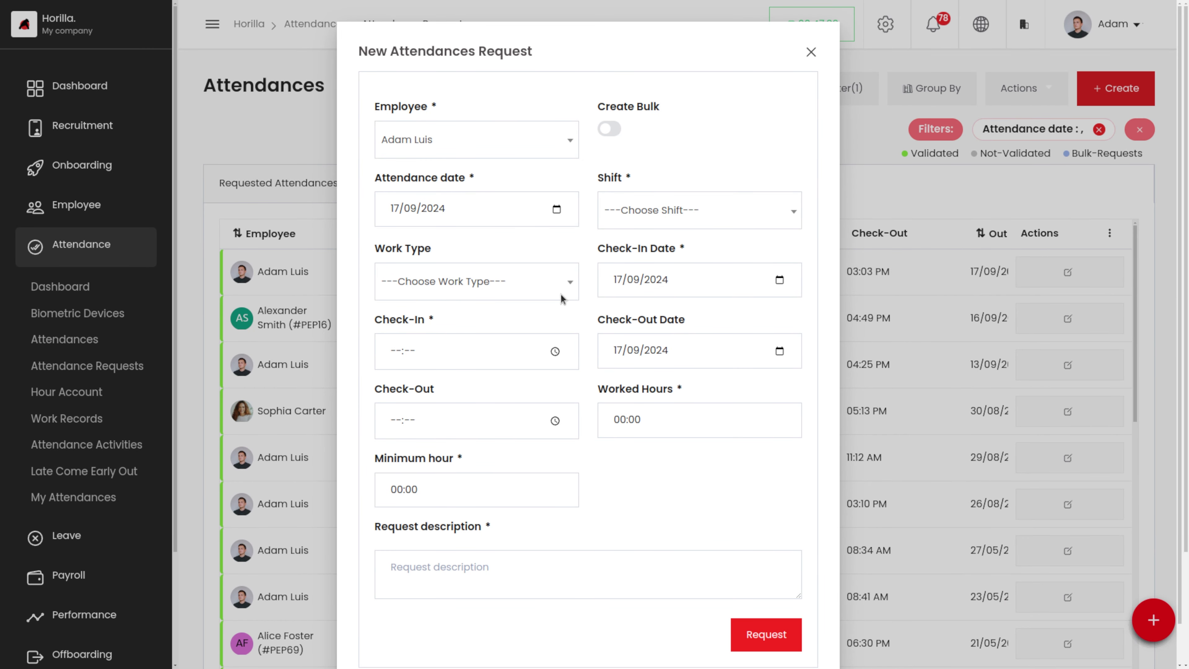
left_click(449, 137)
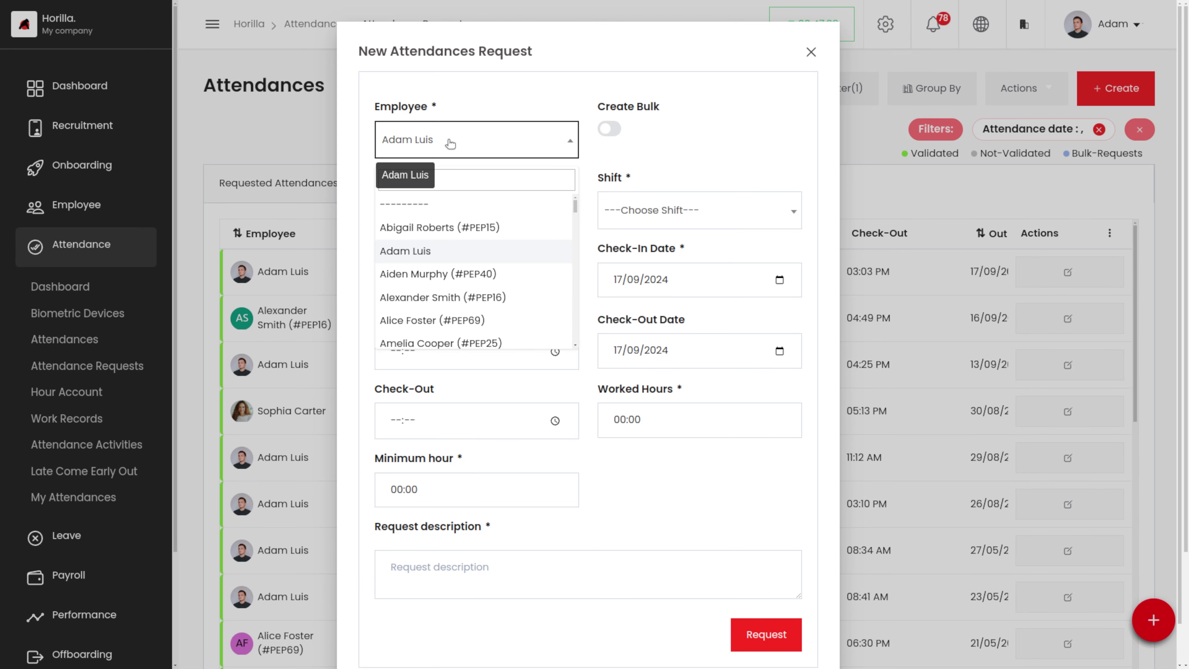
left_click(448, 300)
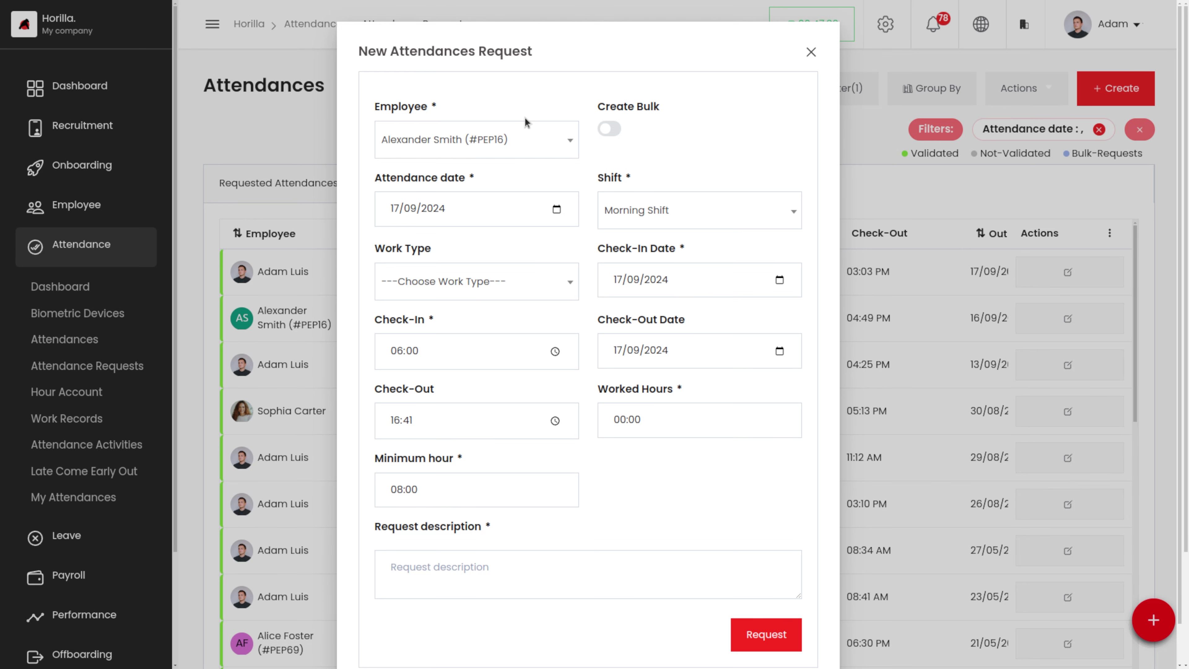
left_click(606, 130)
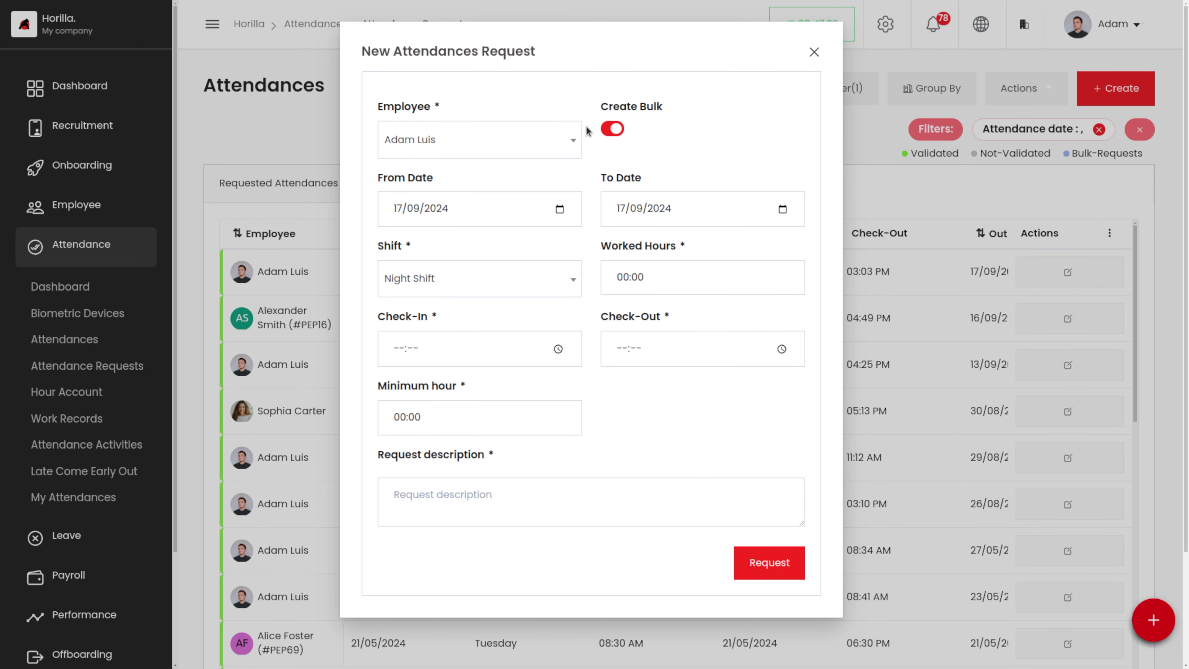
left_click(613, 133)
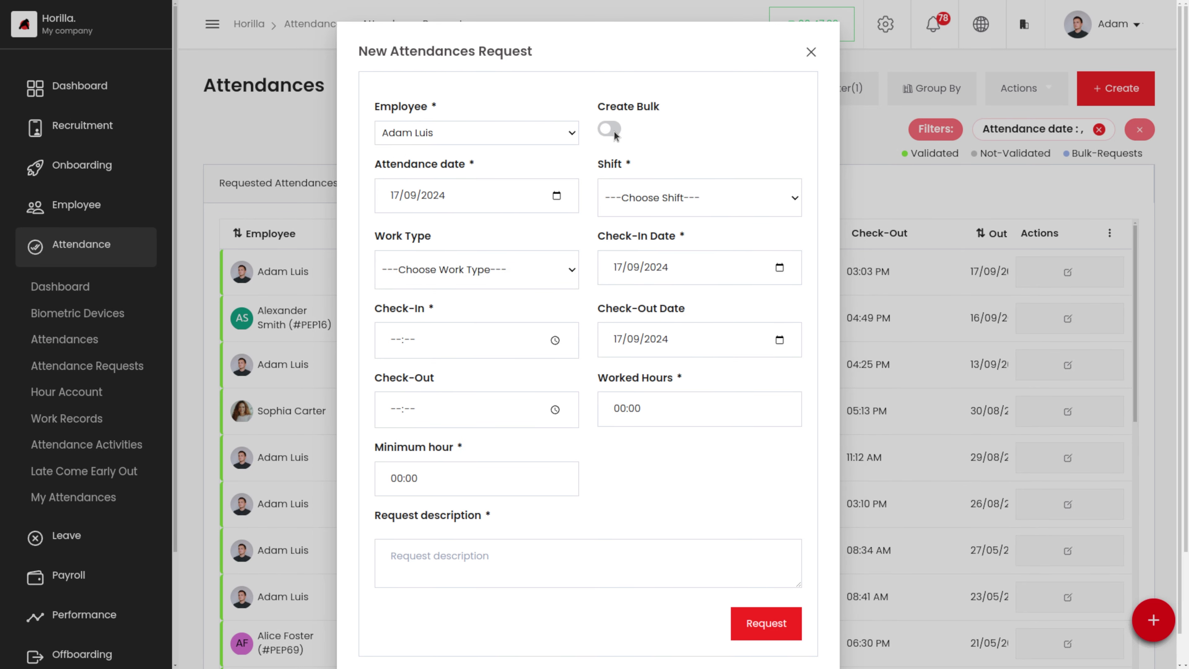
left_click(565, 149)
left_click(483, 298)
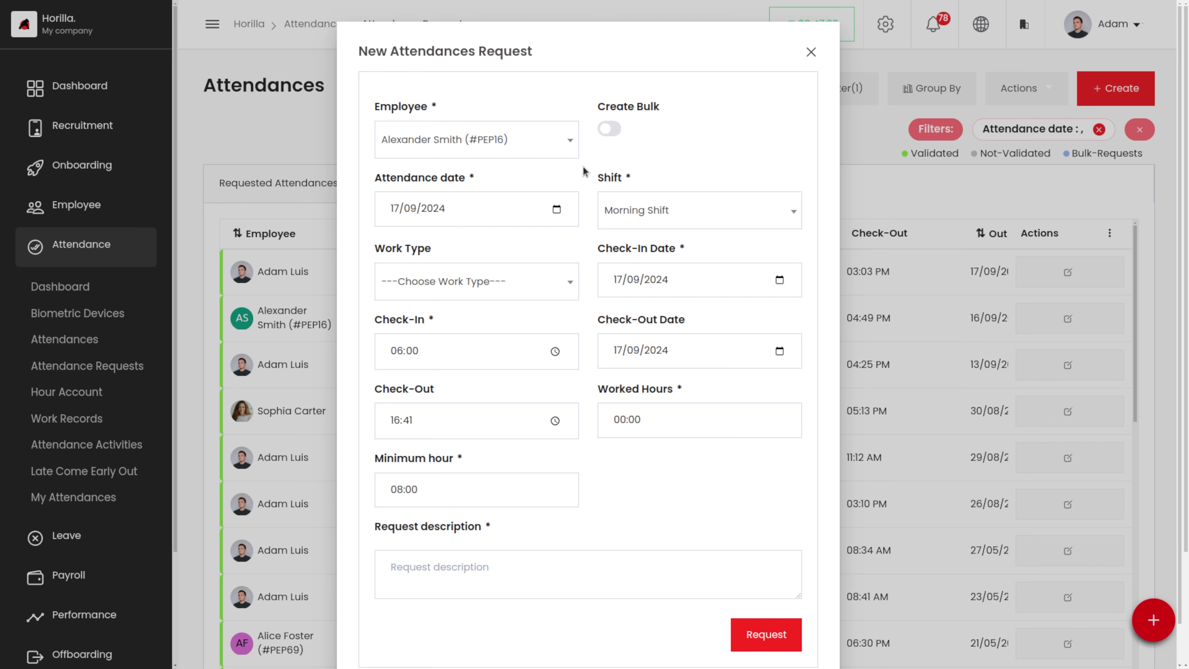
Set the attendance request's work type to Work From Office.
left_click(453, 277)
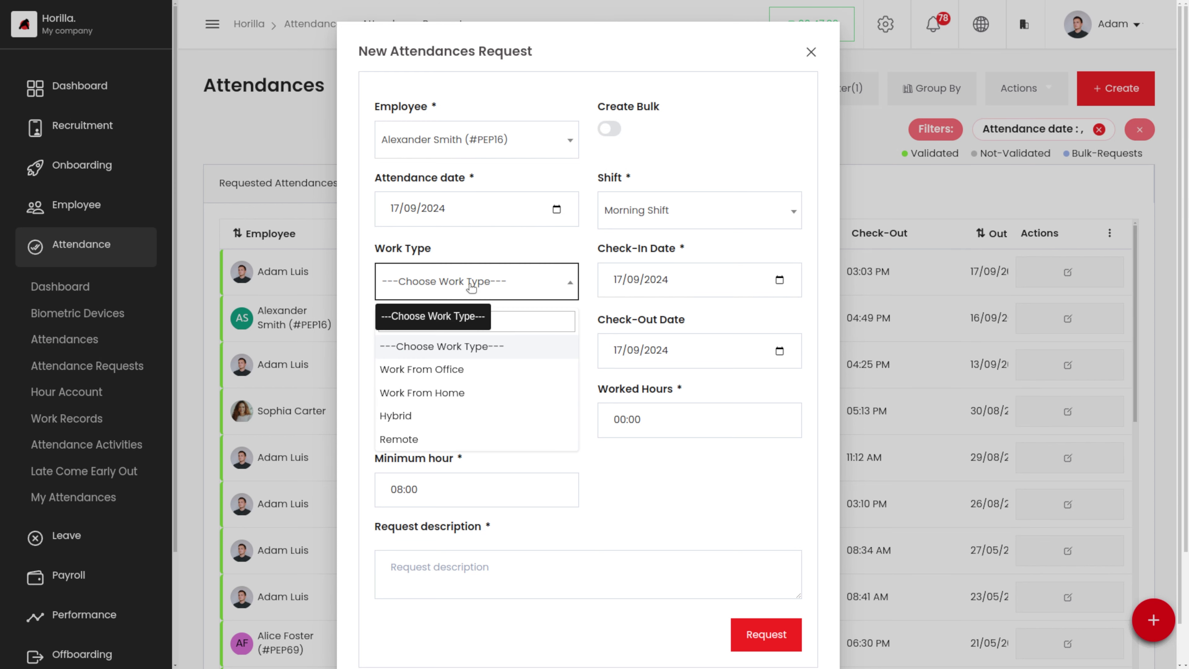
left_click(470, 388)
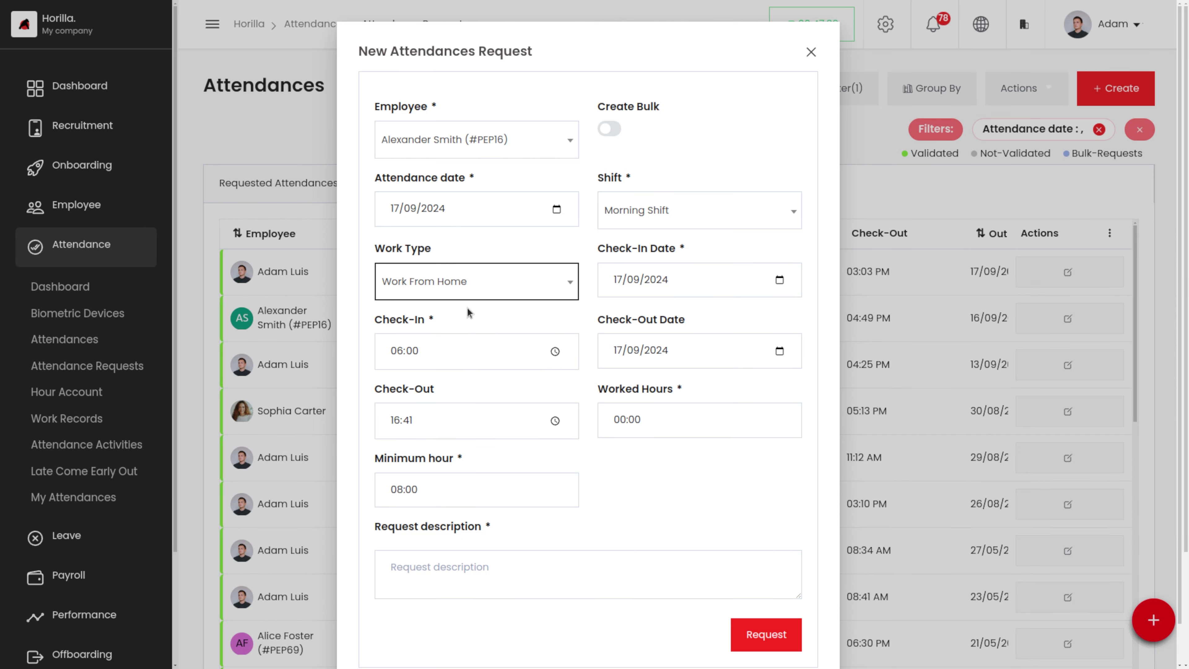
left_click(485, 284)
left_click(477, 371)
Enter 08:00 worked hours and description 'Attendance request for 17th', then submit the request.
left_click(627, 420)
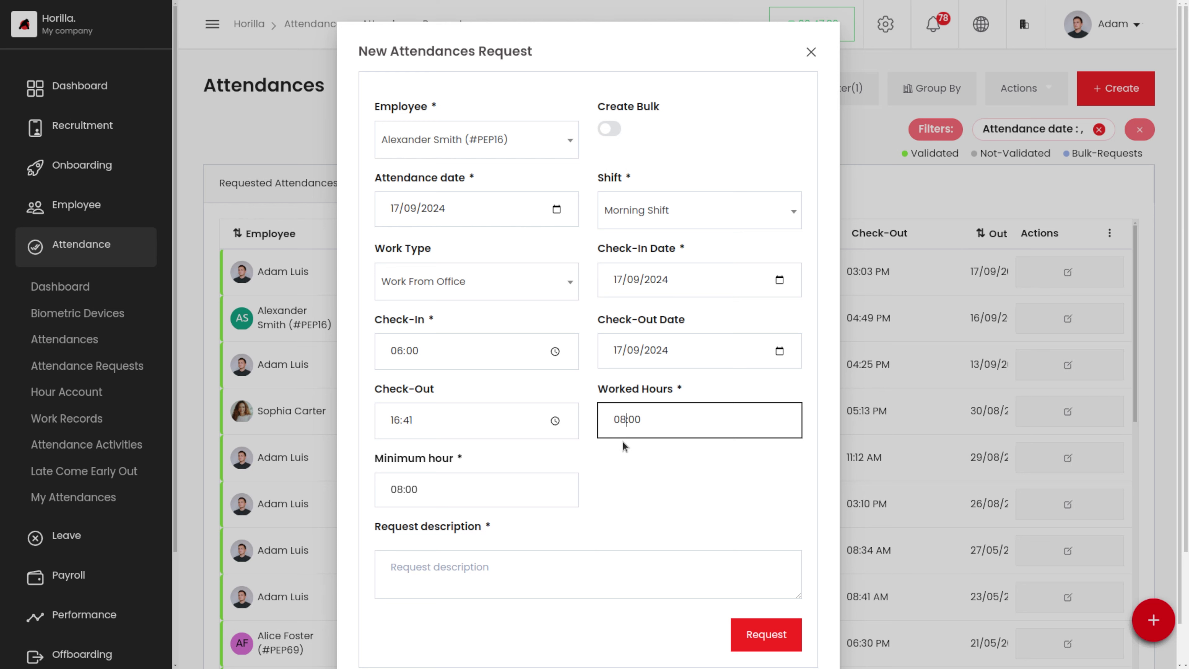
left_click(505, 565)
type("ATTEN")
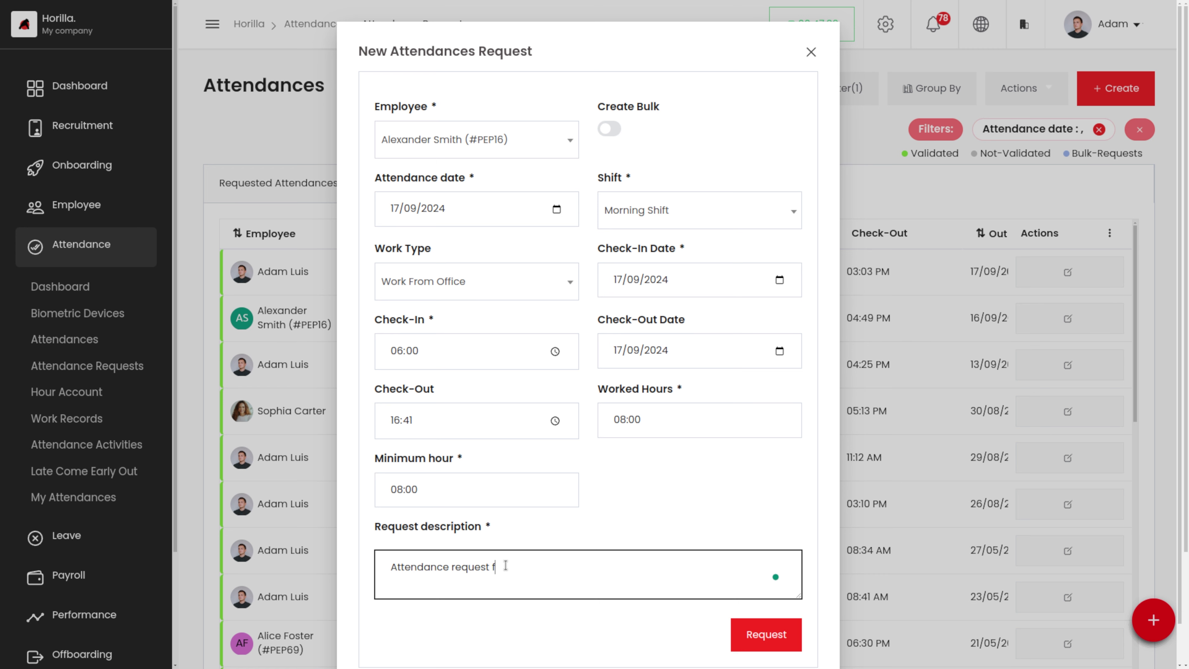
type("17th")
left_click(770, 638)
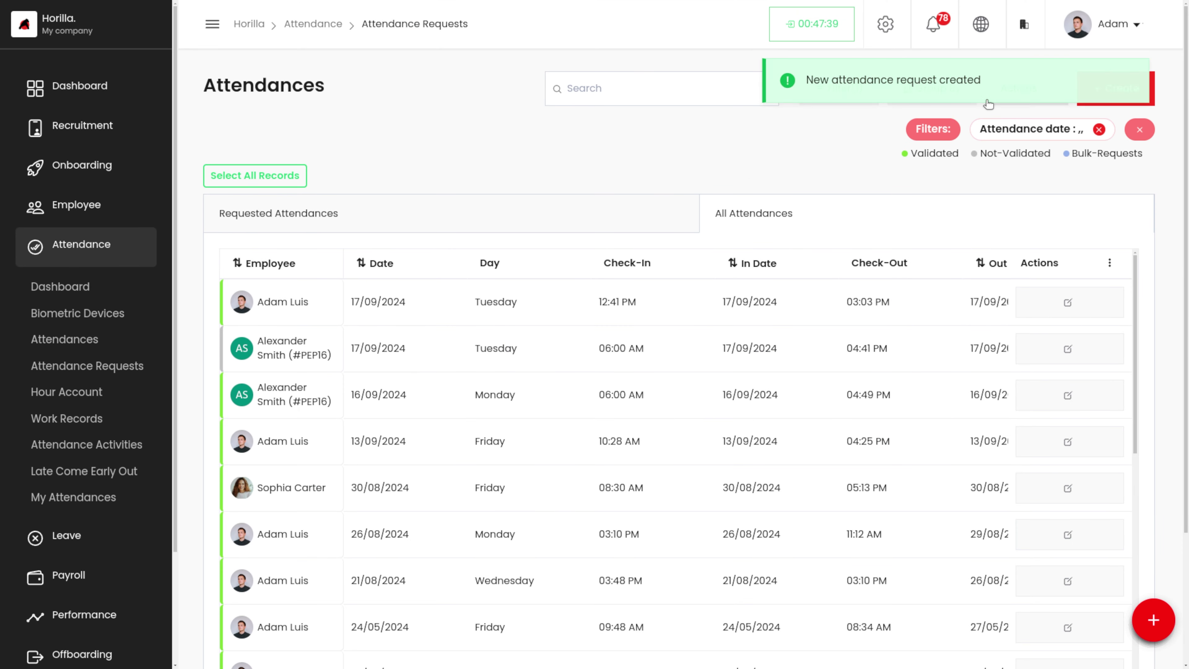
left_click(377, 219)
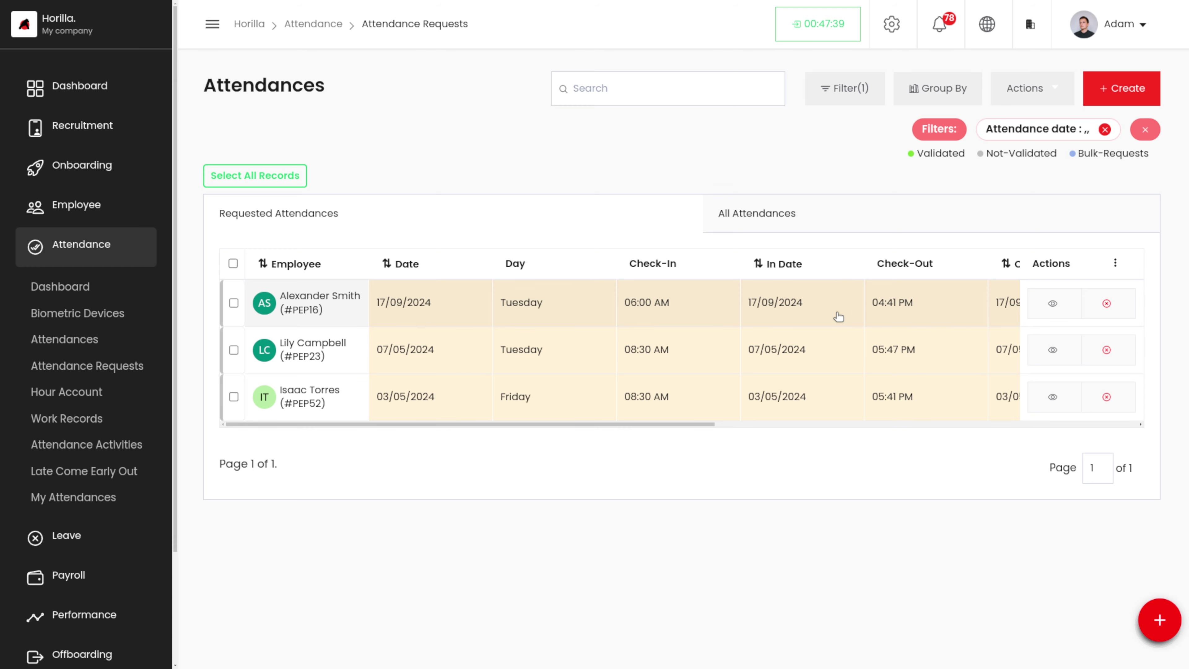
scroll(838, 317, "right", 10)
scroll(839, 317, "left", 10)
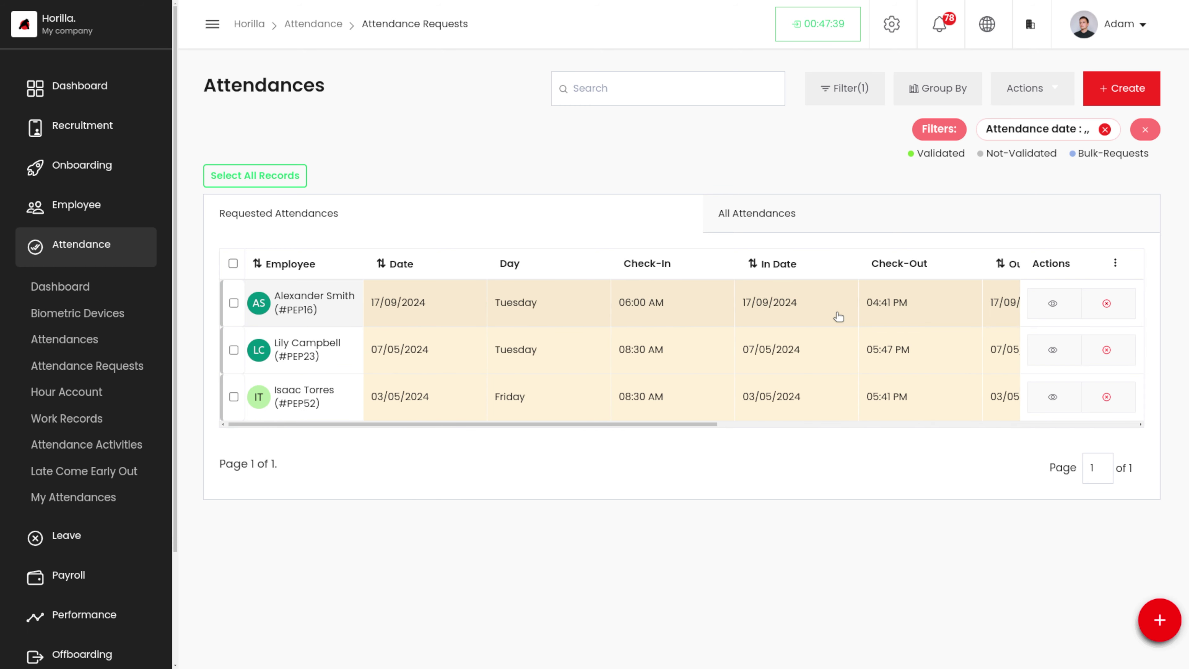
scroll(839, 317, "right", 7)
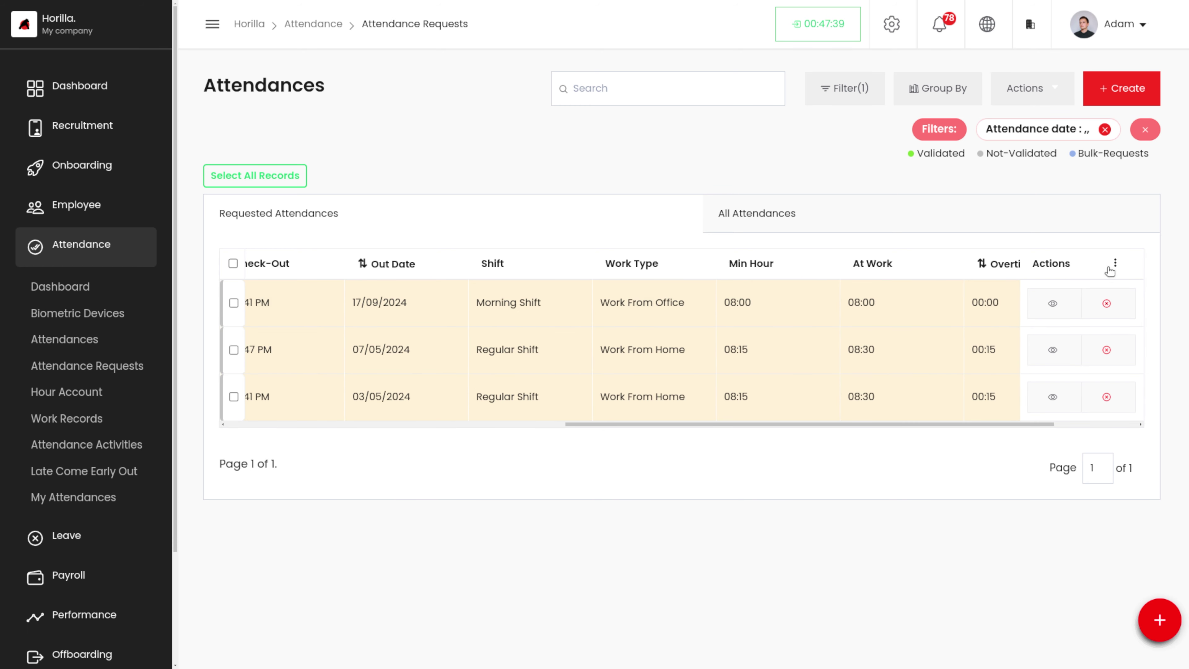
left_click(1049, 307)
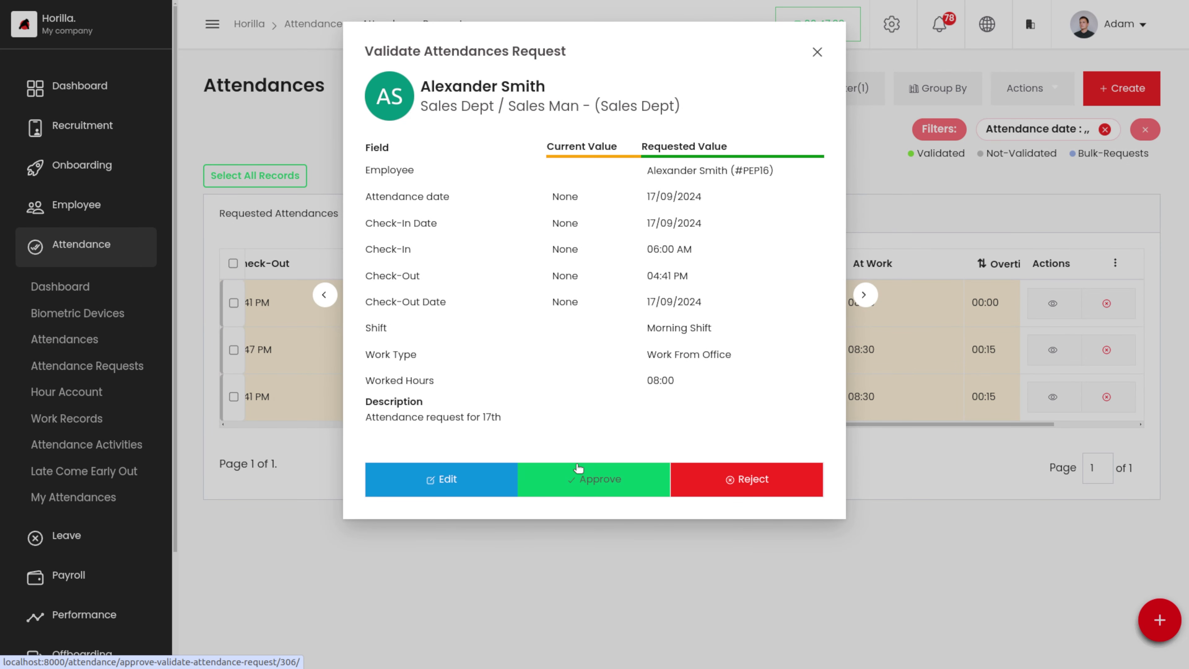
left_click(591, 487)
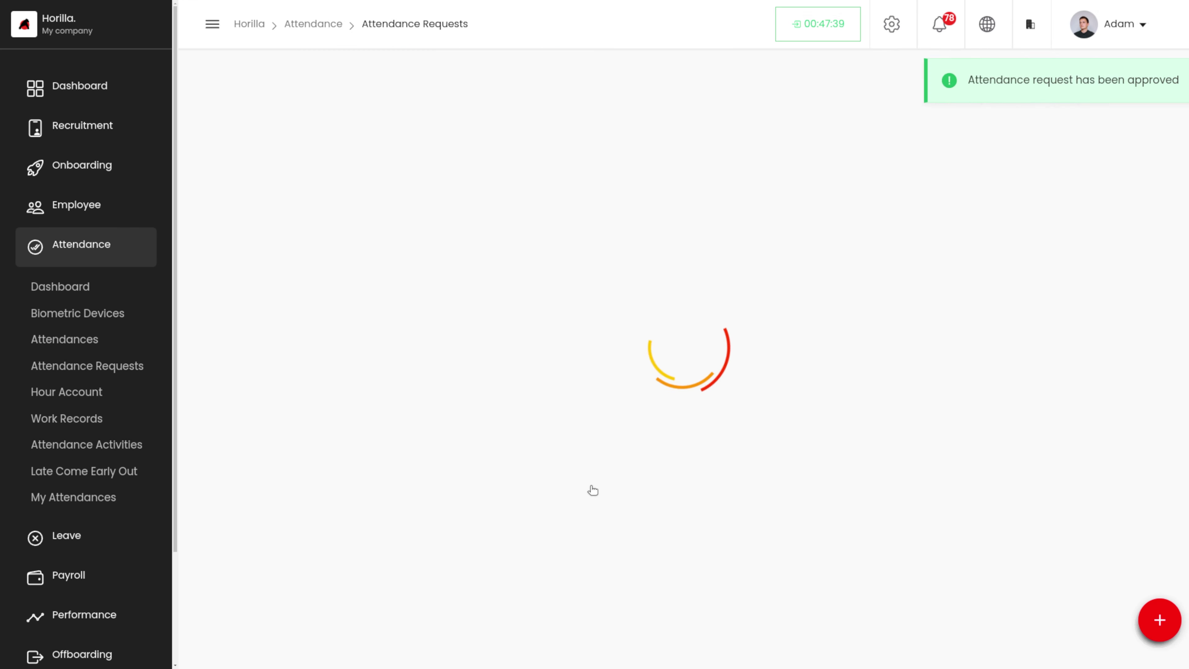